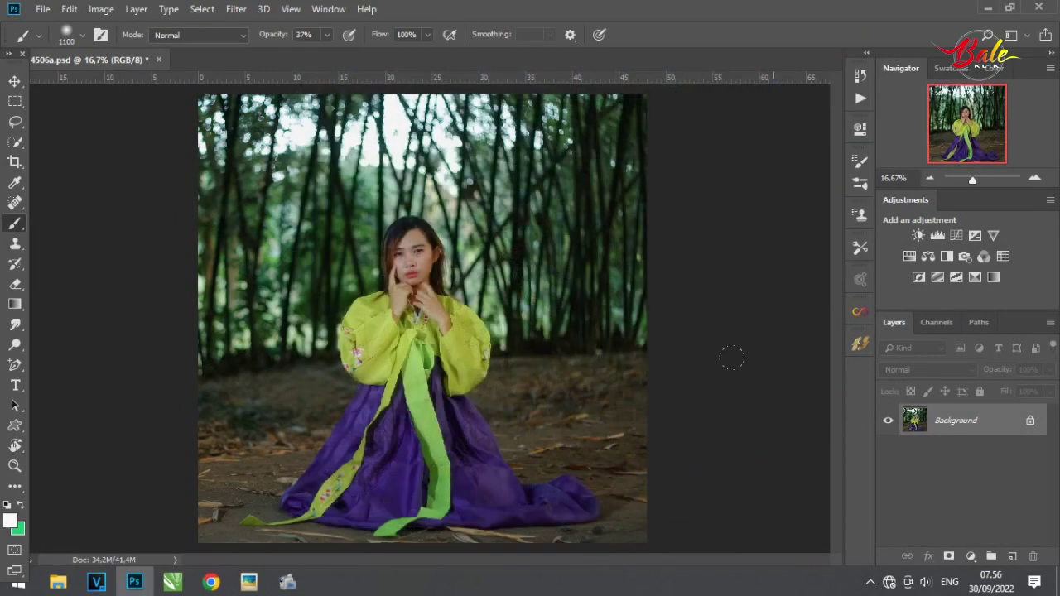
Duplicate the Background layer into a new Layer 1 with Ctrl+J.
key("ctrl+j")
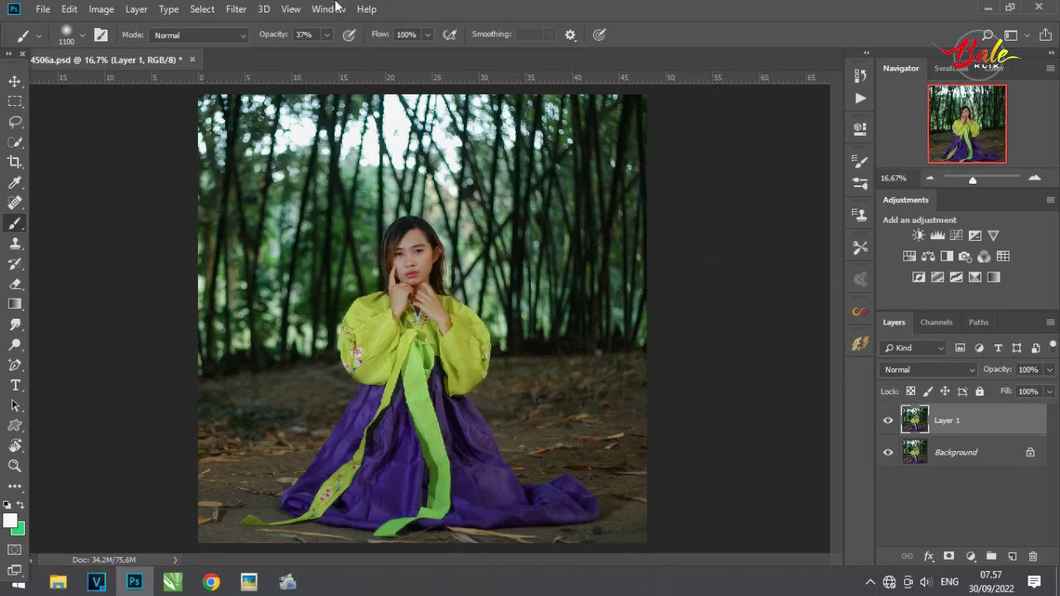
Select the woman with Select Subject and copy her onto a new Layer 2.
left_click(204, 10)
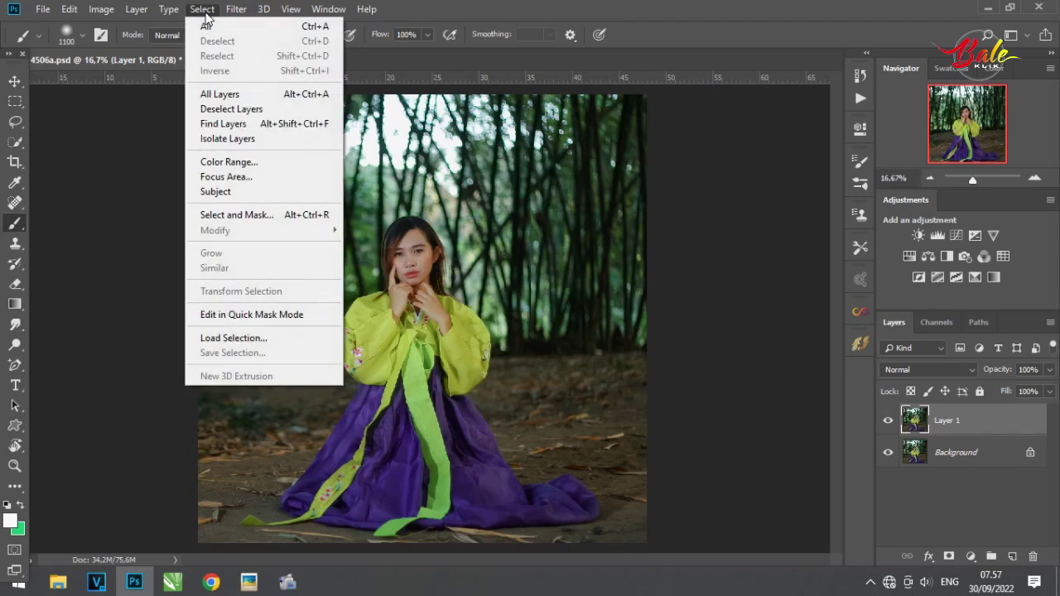
left_click(316, 196)
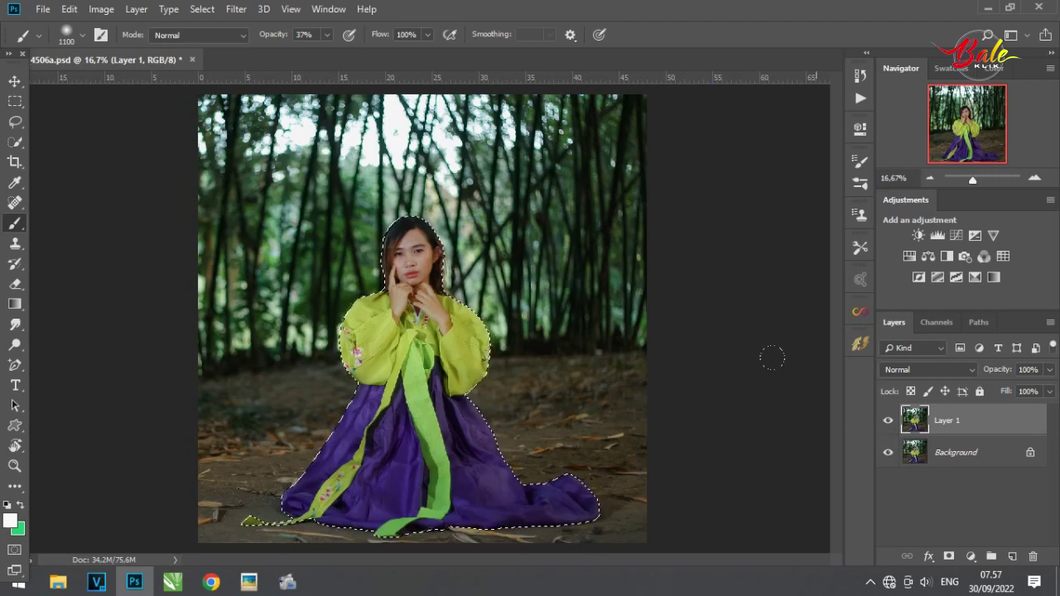
key("ctrl+j")
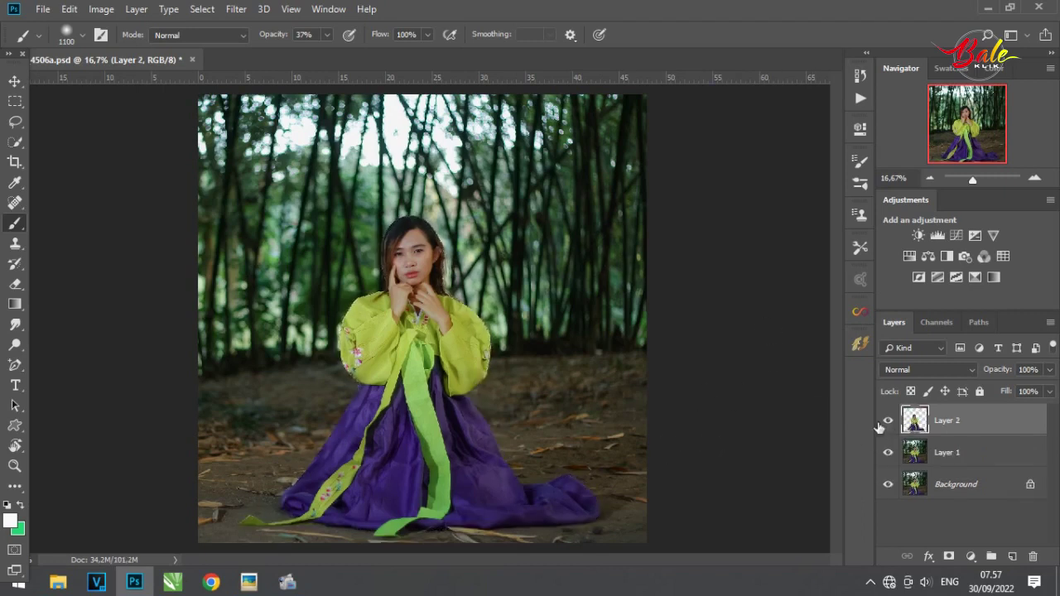
left_click(888, 421)
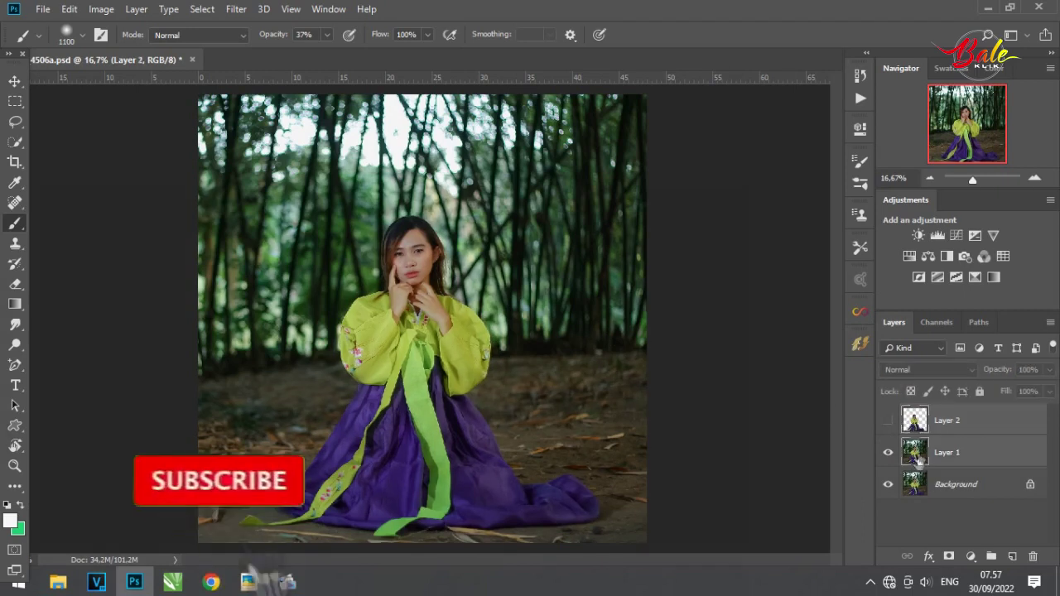
left_click(888, 421)
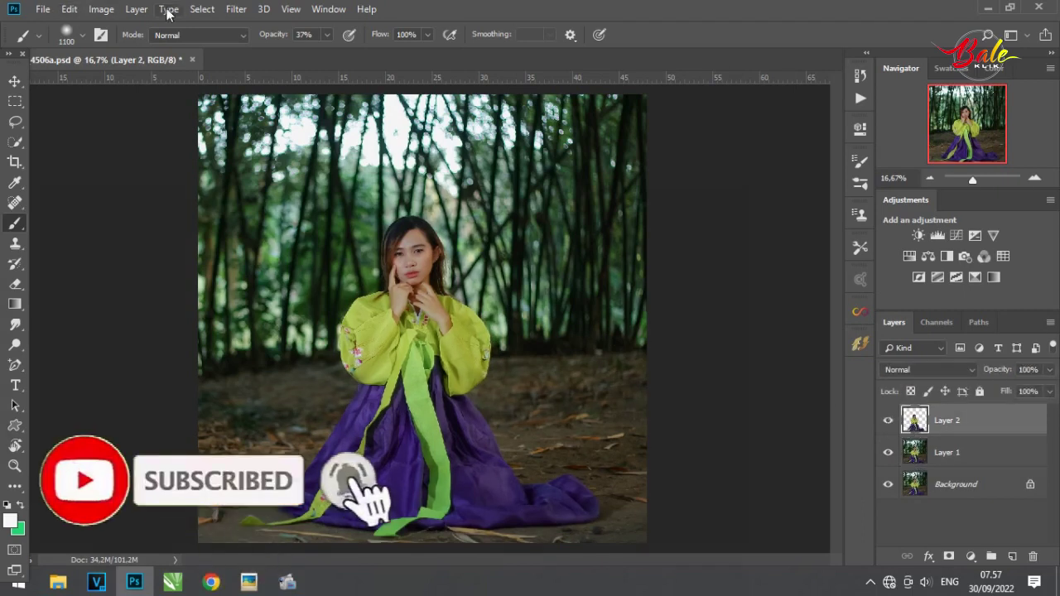
Load Layer 2's transparency as the selection, then hide Layer 2.
left_click(202, 9)
left_click(207, 26)
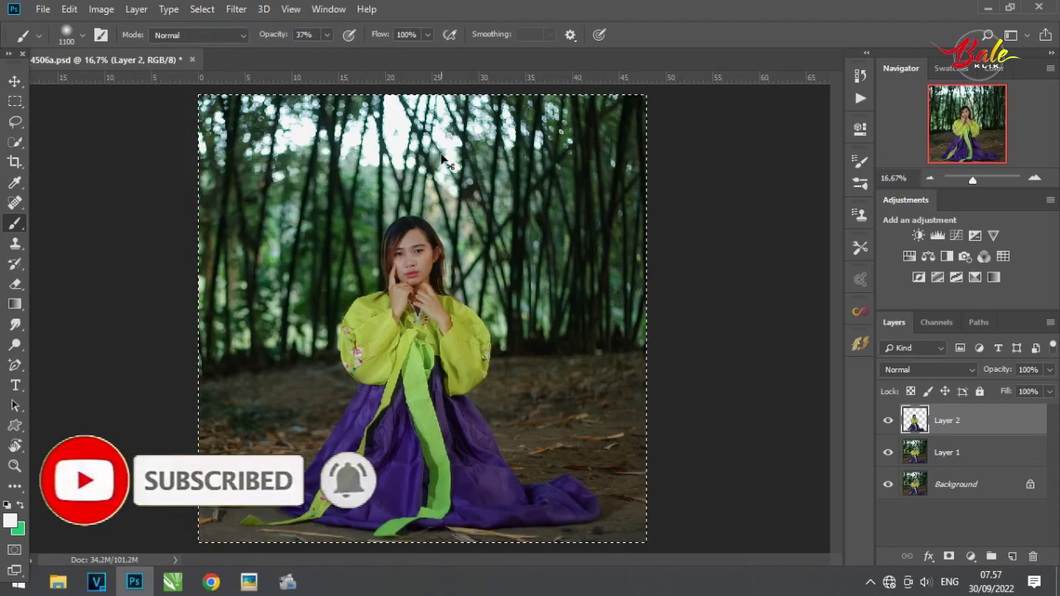
key("ctrl+d")
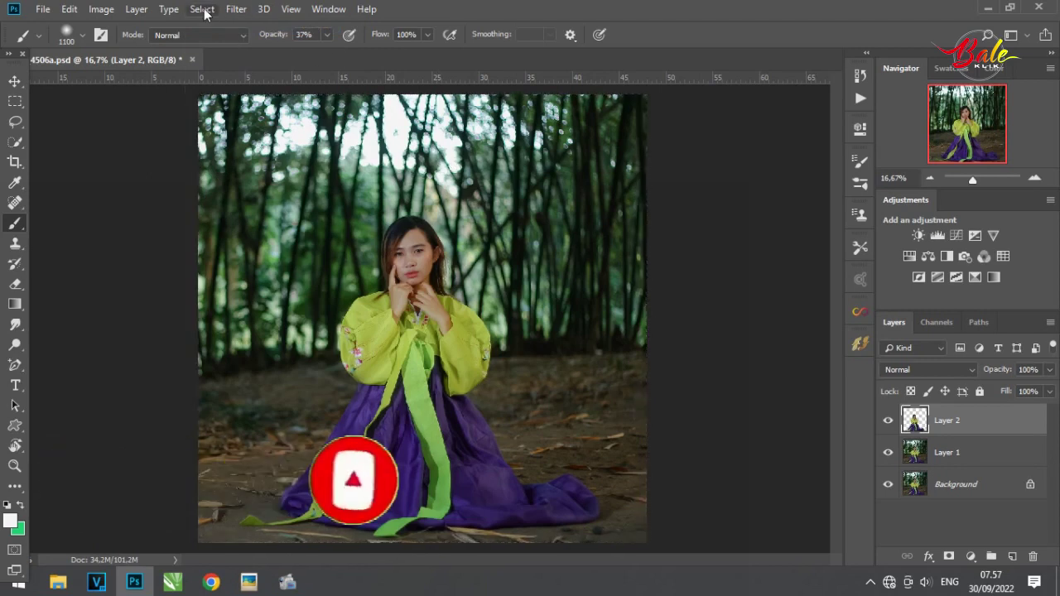
left_click(202, 9)
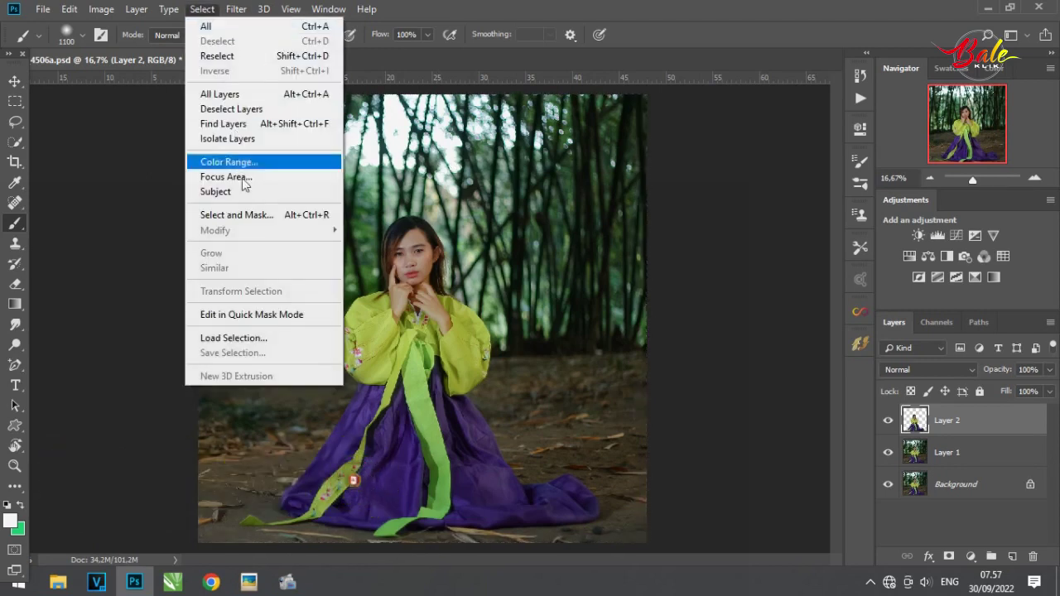
left_click(248, 338)
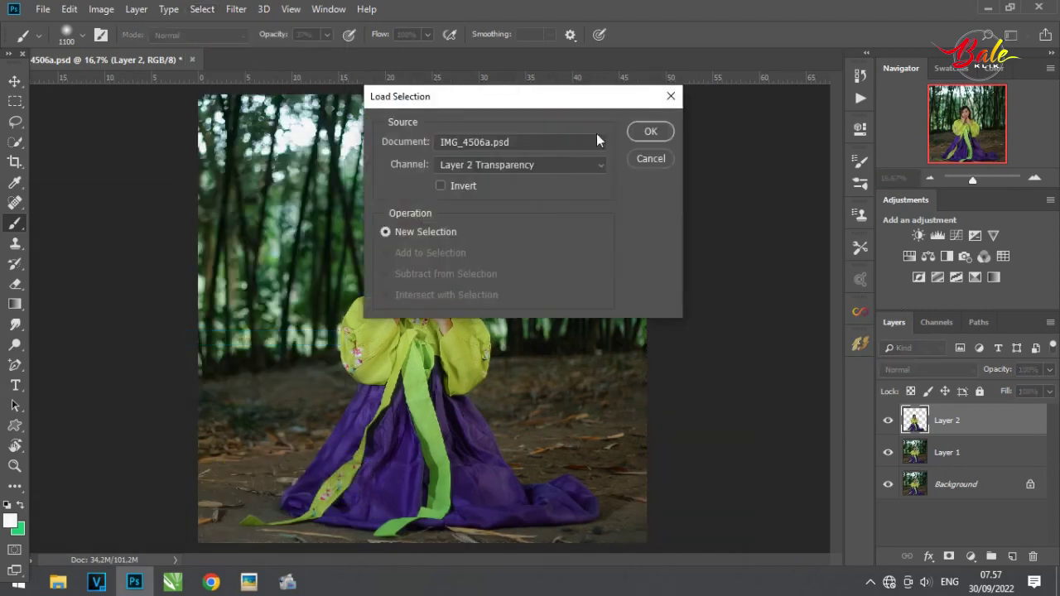
left_click(648, 137)
left_click(889, 421)
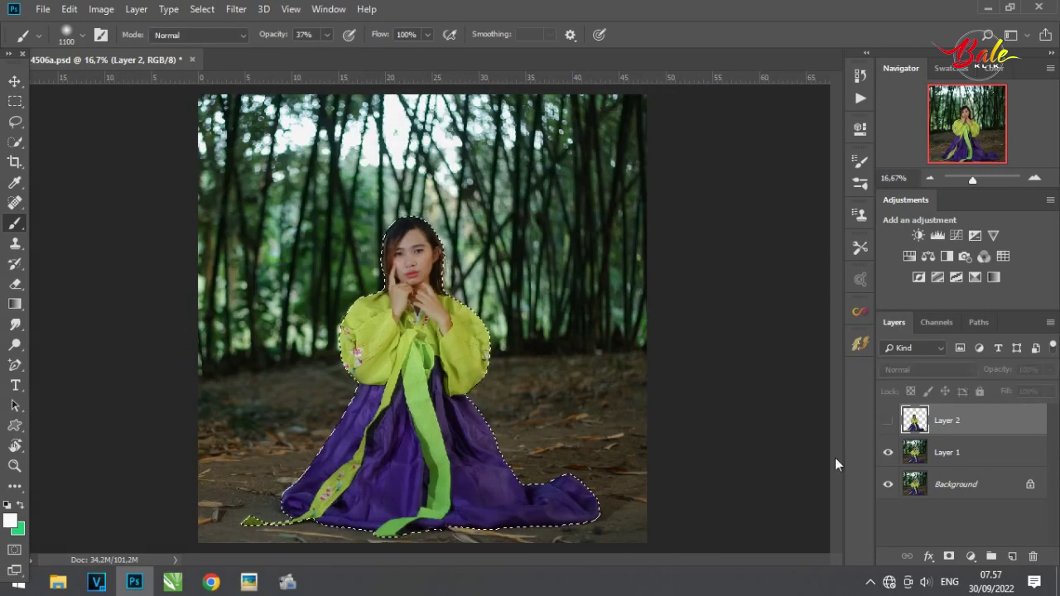
Expand the woman's selection by 20 pixels.
left_click(201, 9)
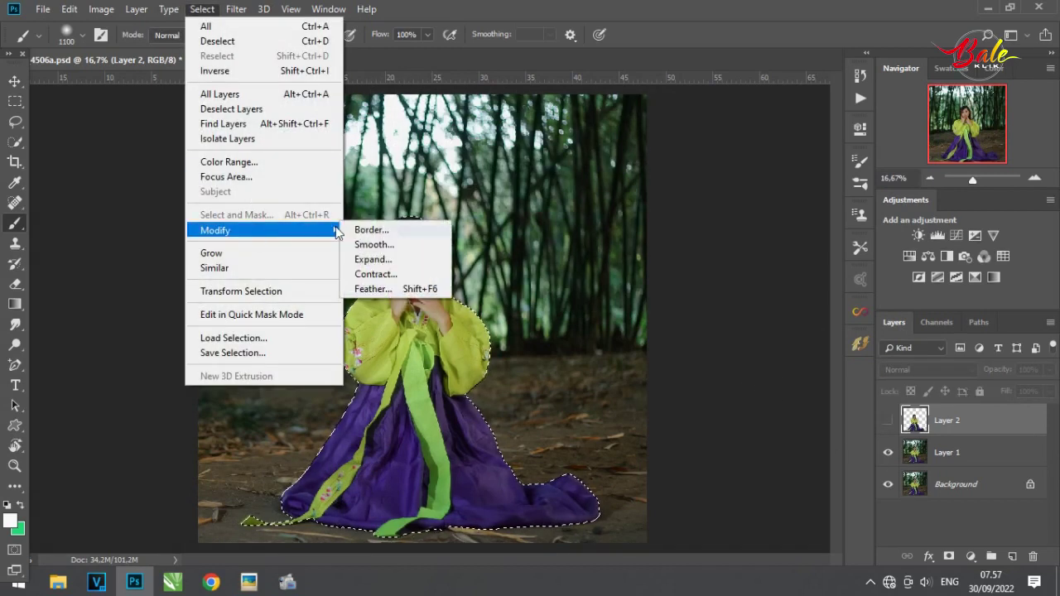
mouse_move(264, 230)
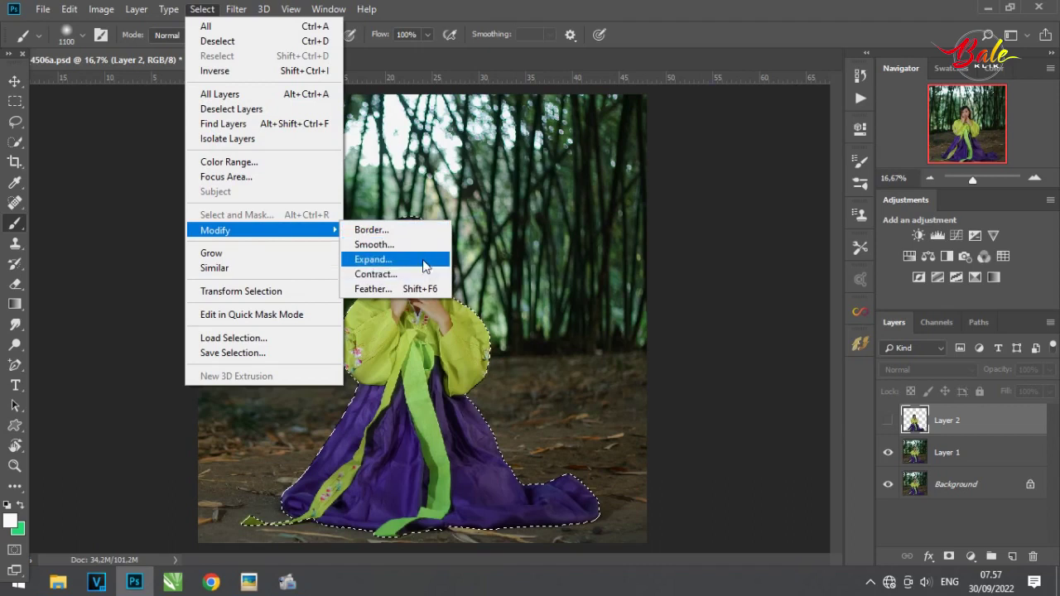
left_click(426, 259)
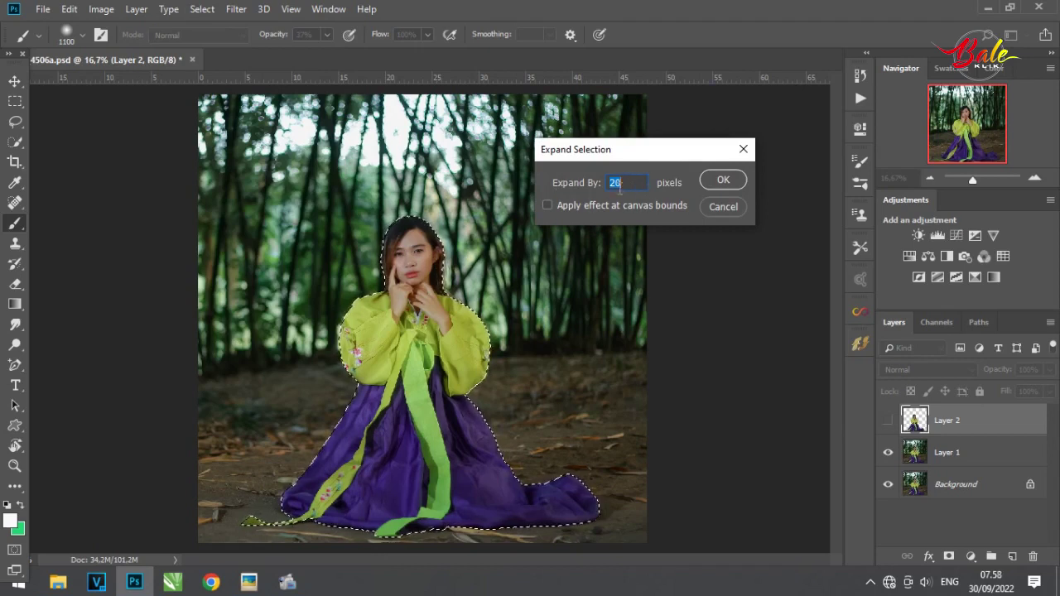
left_click(722, 181)
Content-Aware fill the expanded selection on Layer 1 to erase the woman.
key("alt+bracketleft")
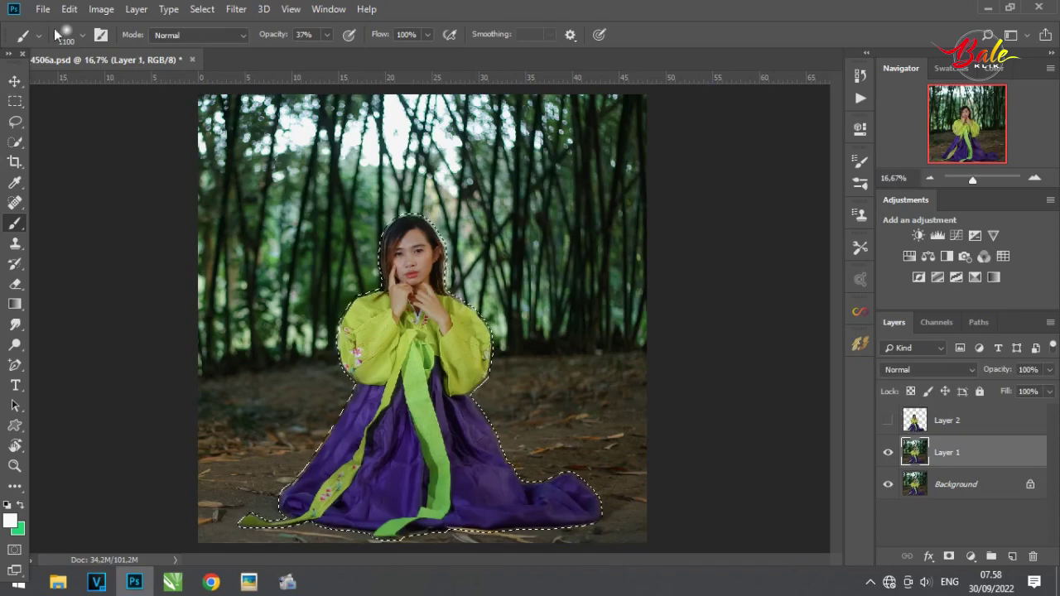
left_click(69, 9)
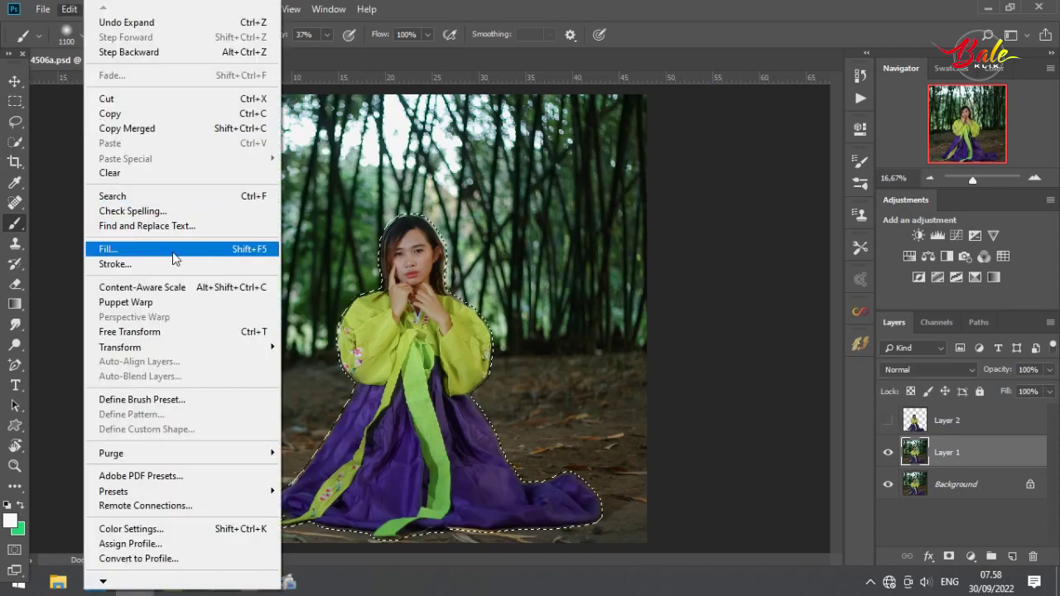
left_click(173, 252)
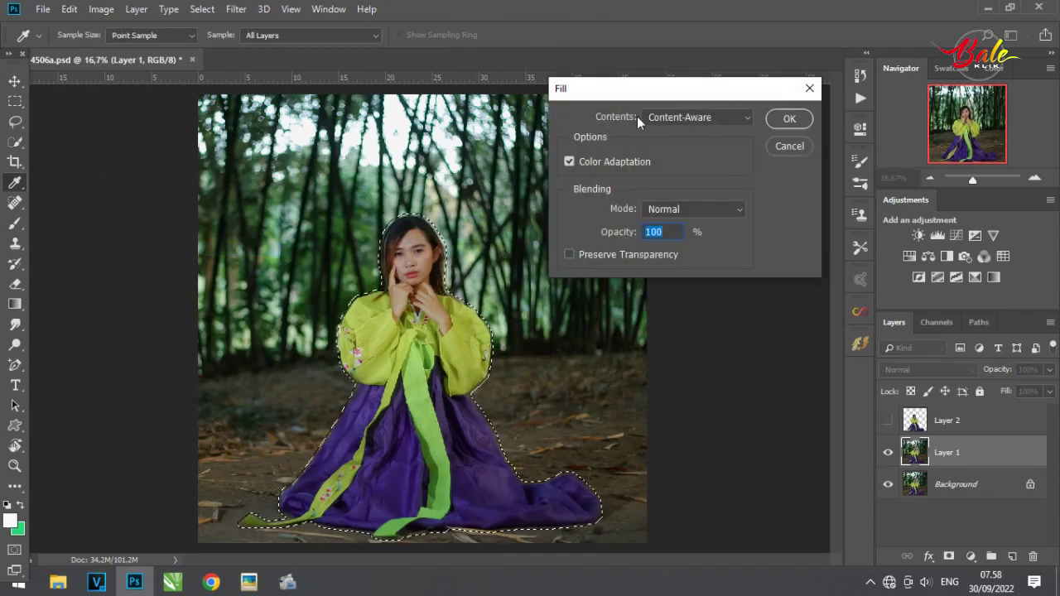
left_click(789, 119)
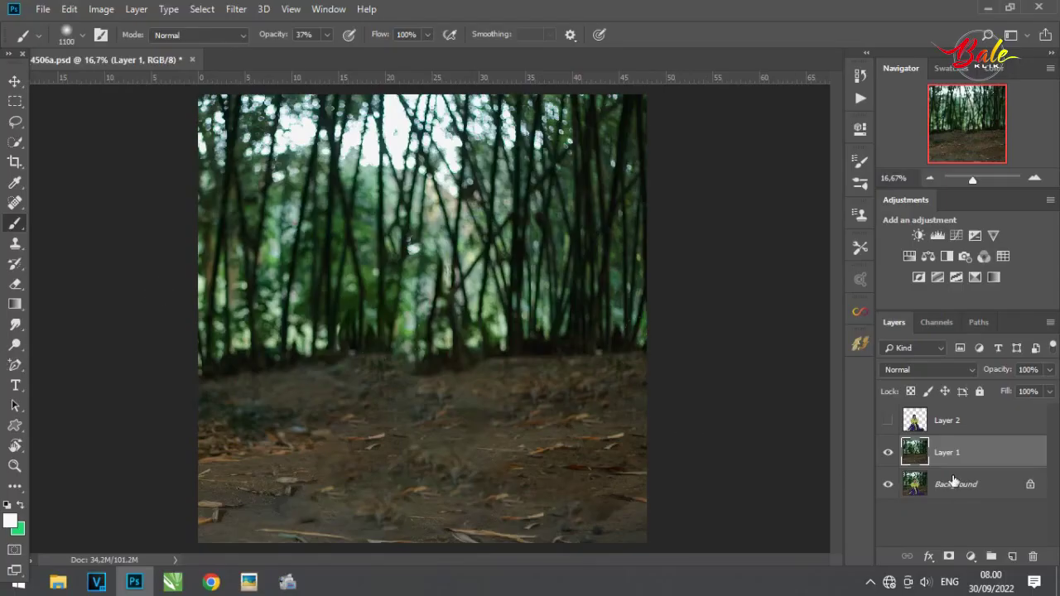
Duplicate Layer 1 and apply a Spin Radial Blur, amount 5, to the copy.
key("ctrl+j")
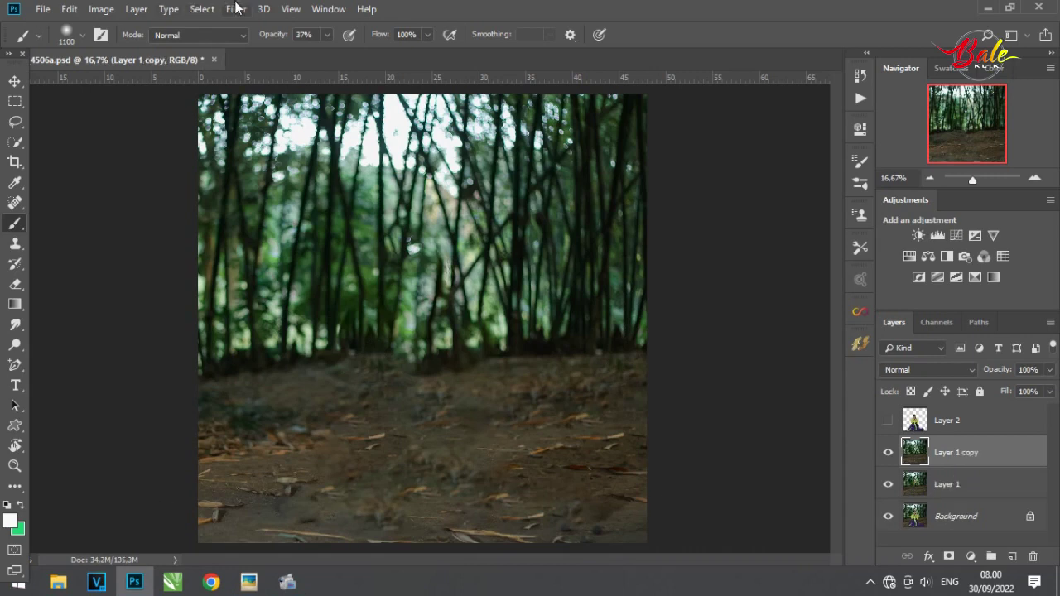
left_click(233, 10)
mouse_move(323, 185)
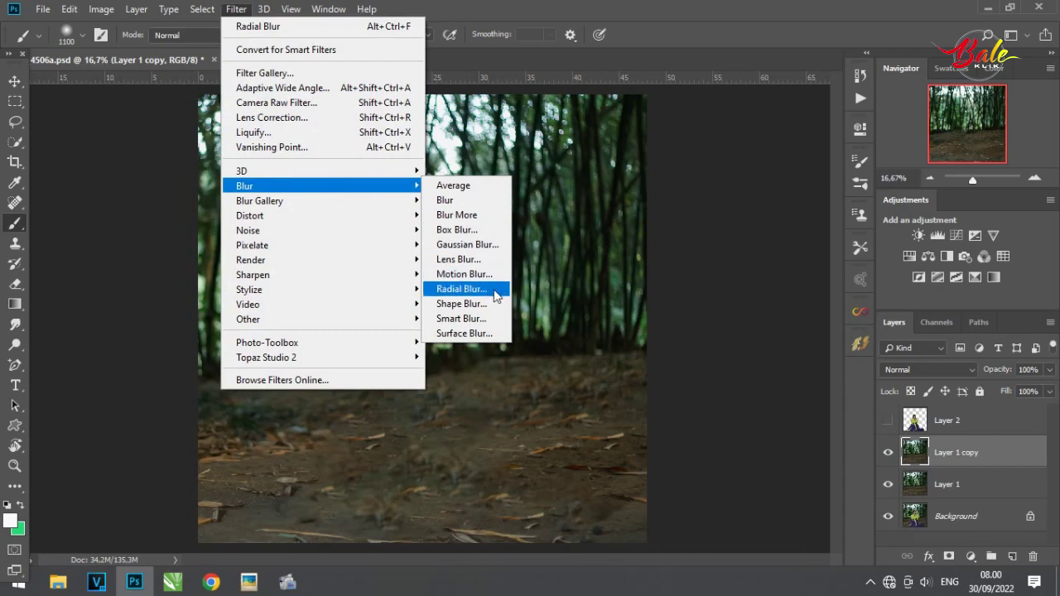
left_click(495, 289)
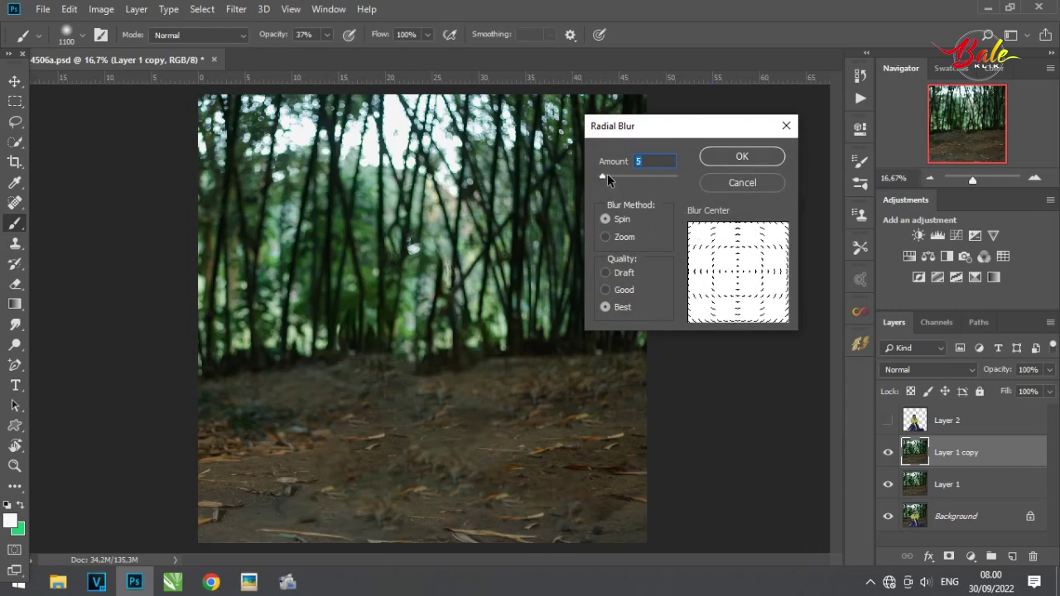
mouse_move(603, 176)
left_mouse_down()
mouse_move(657, 180)
mouse_move(609, 180)
left_mouse_up()
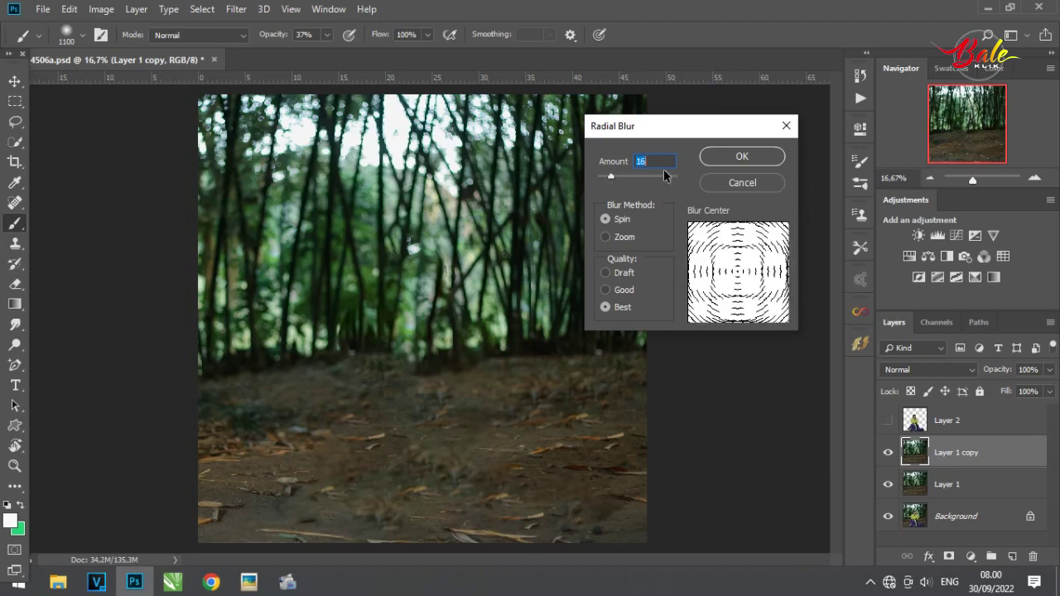
type("5")
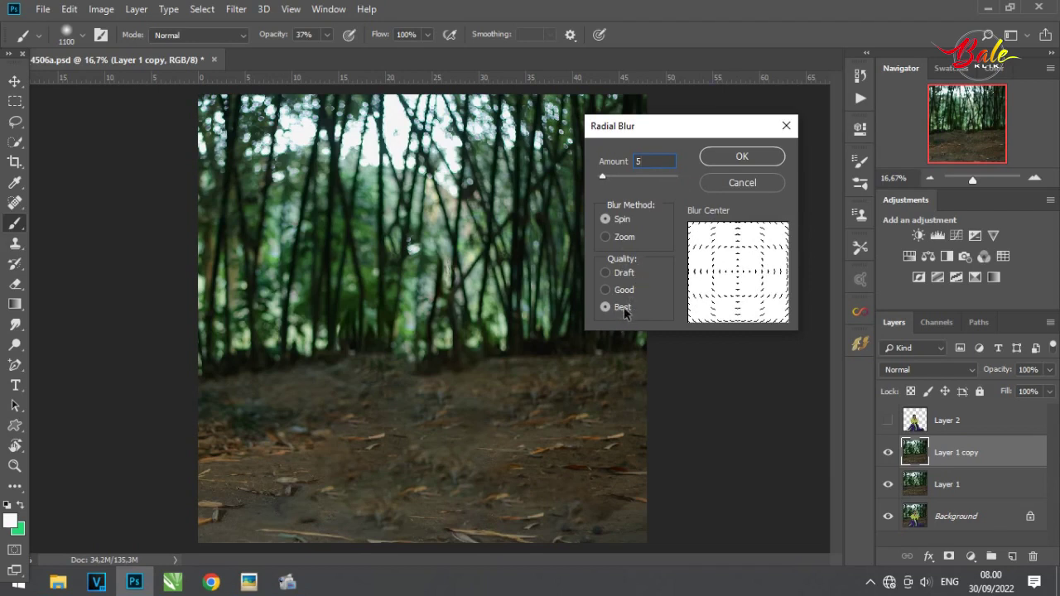
left_click(767, 156)
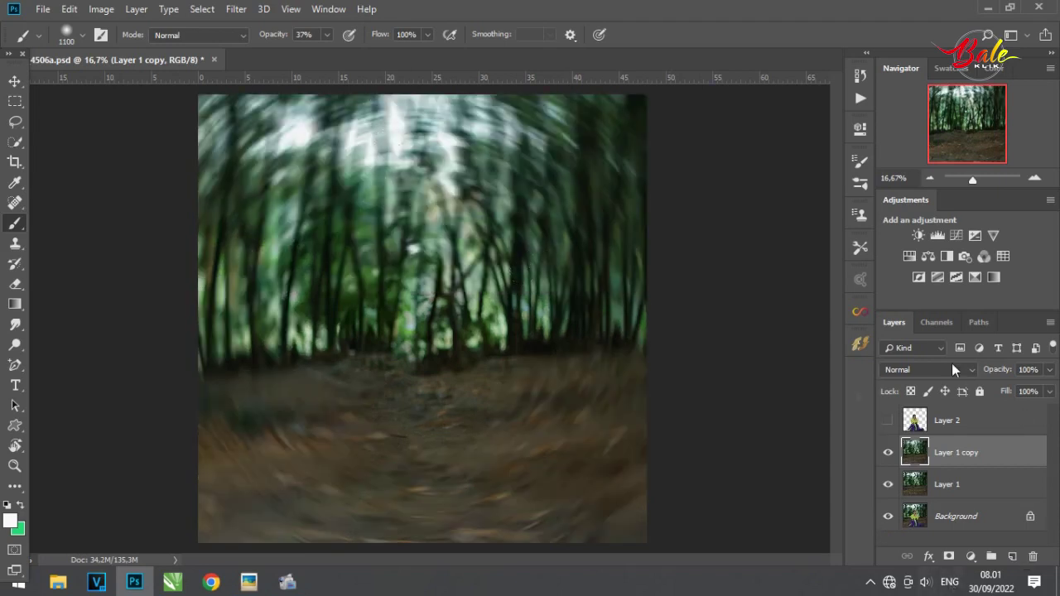
Add an inverted mask to Layer 1 copy and set brush opacity to 54%.
left_click(949, 556)
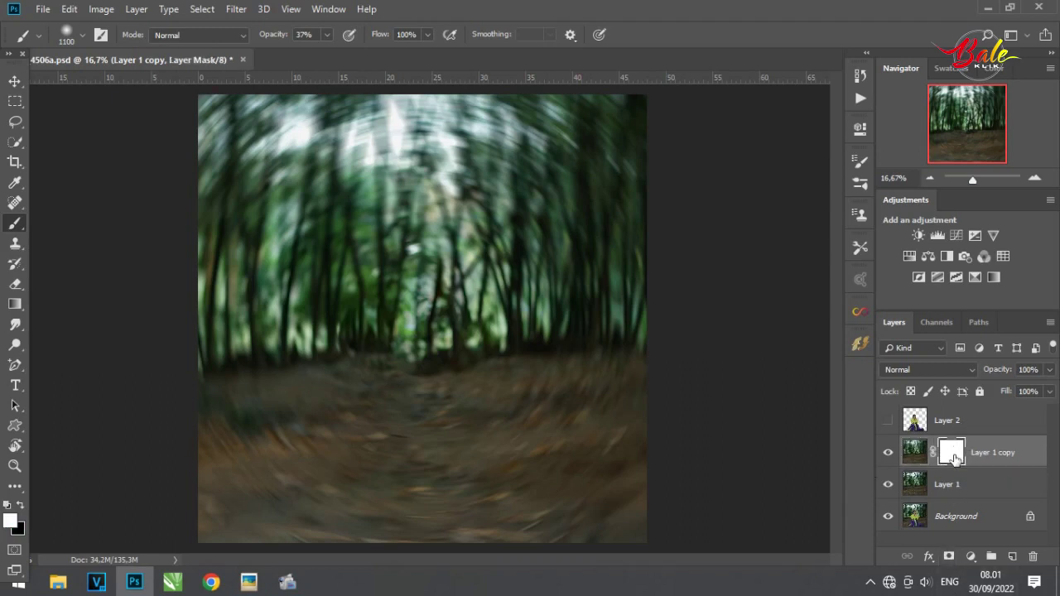
key("ctrl+i")
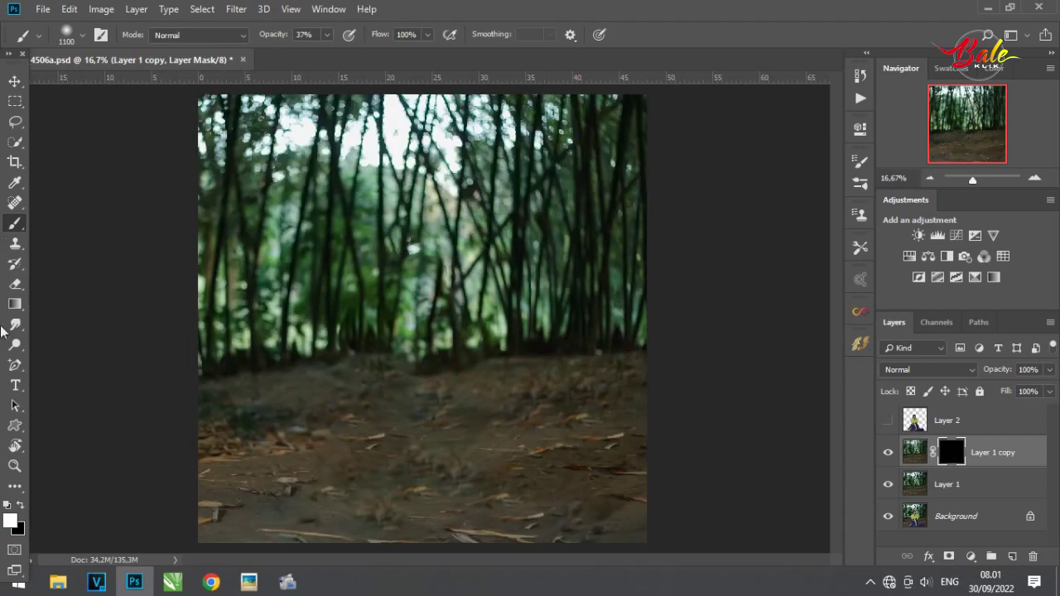
left_click(327, 35)
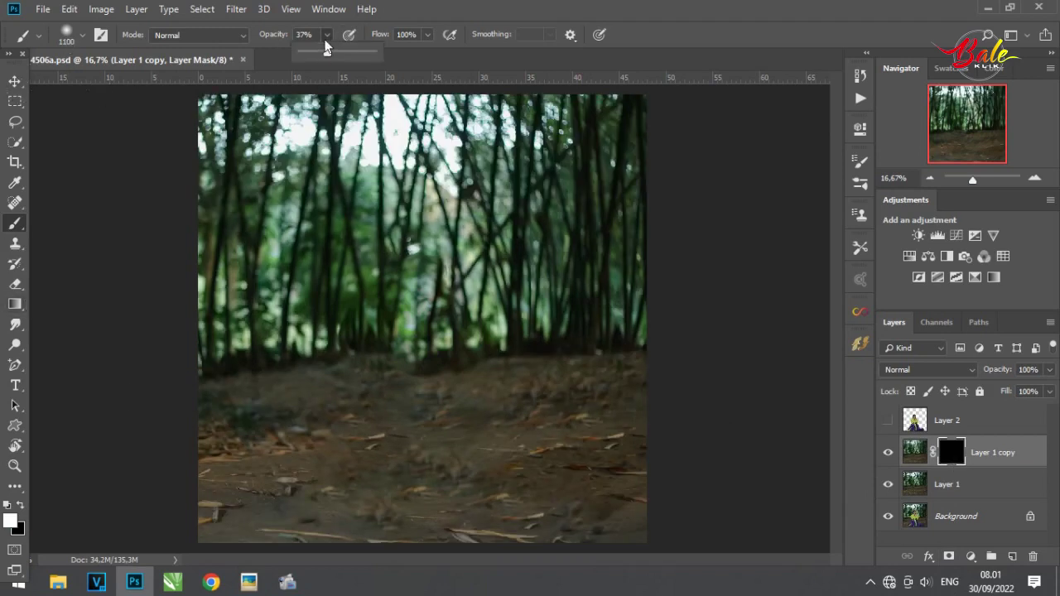
left_click_drag(327, 53, 341, 53)
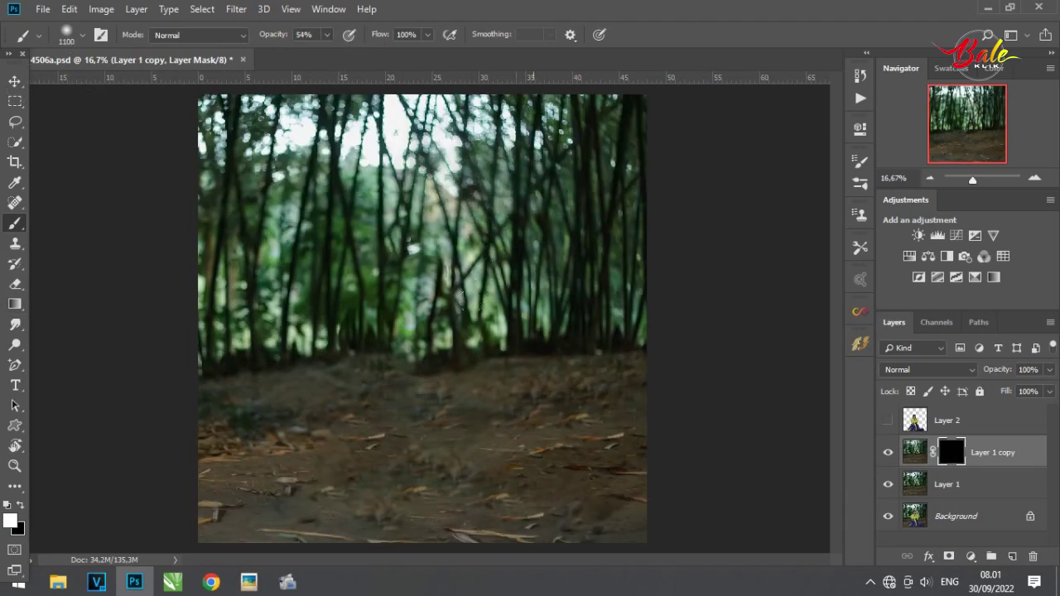
Paint the spin blur back into the upper treetops, then compare against the sharp forest.
left_click_drag(401, 141, 290, 158)
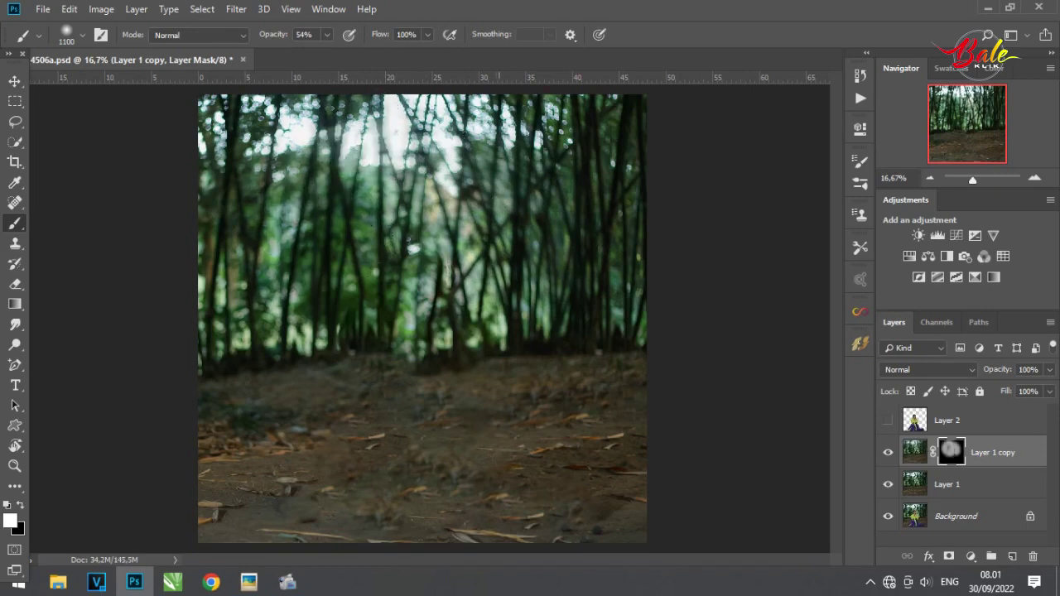
left_click_drag(497, 132, 572, 132)
left_click_drag(276, 60, 207, 153)
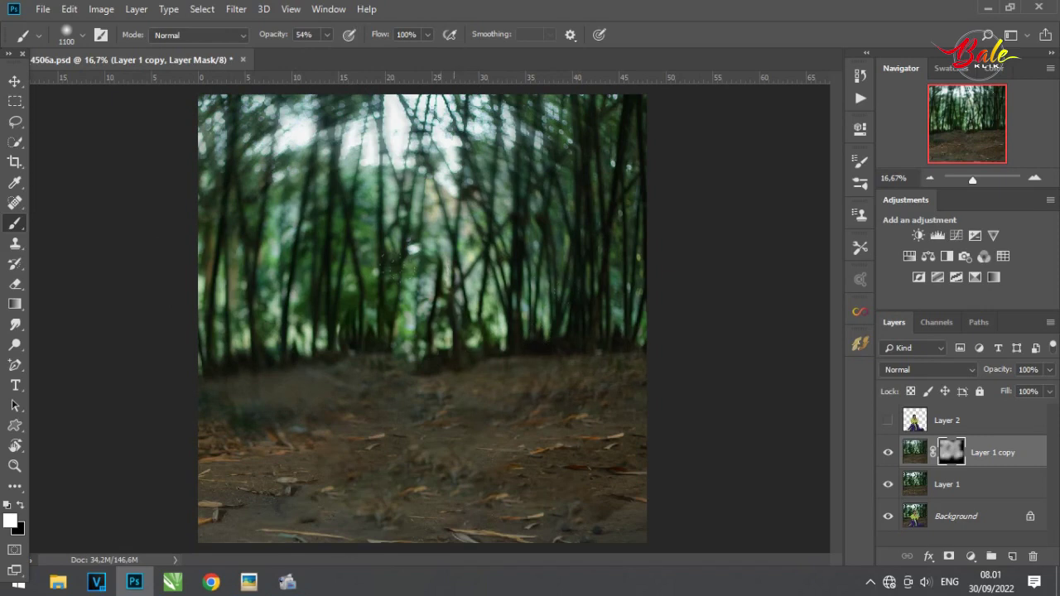
left_click_drag(566, 83, 622, 153)
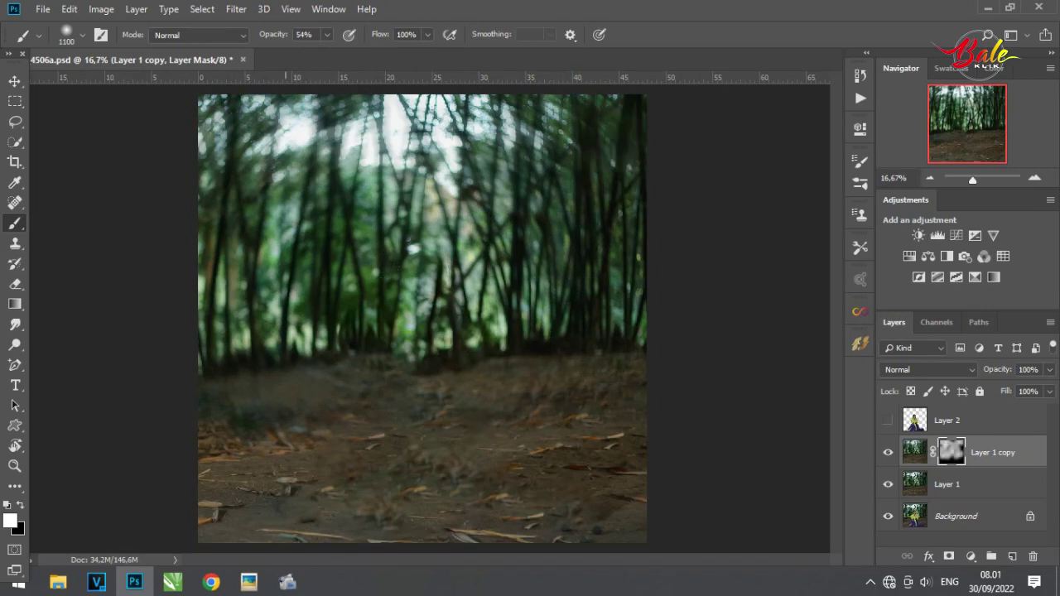
left_click_drag(286, 91, 367, 99)
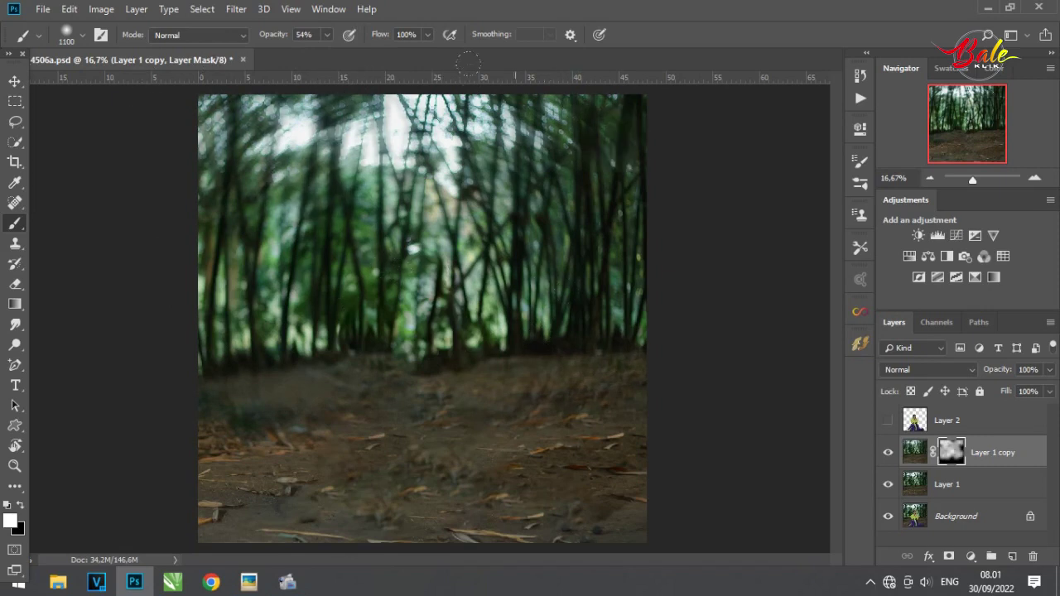
left_click_drag(468, 62, 507, 62)
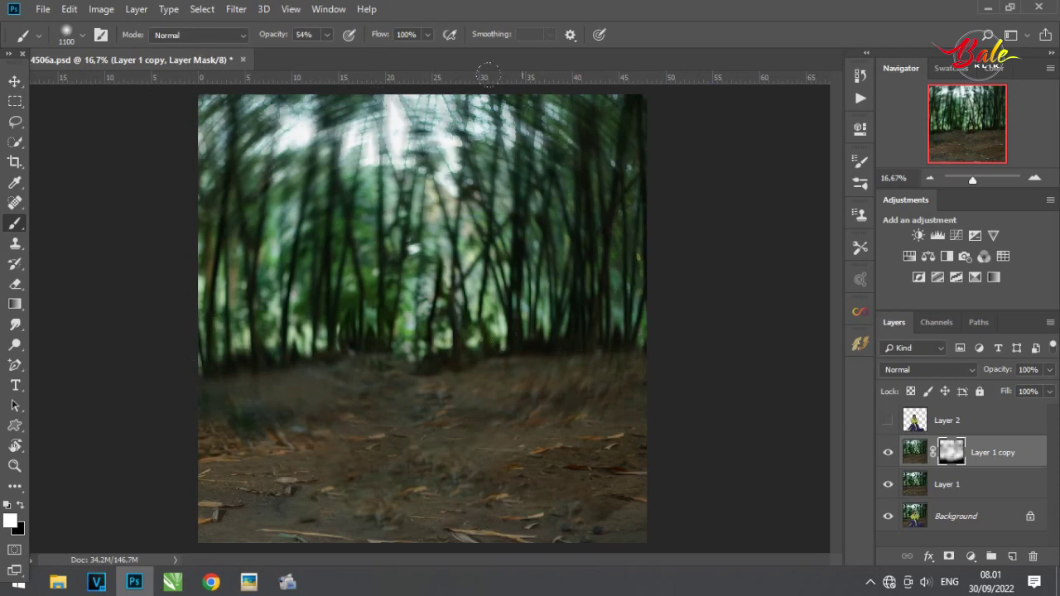
left_click(888, 453)
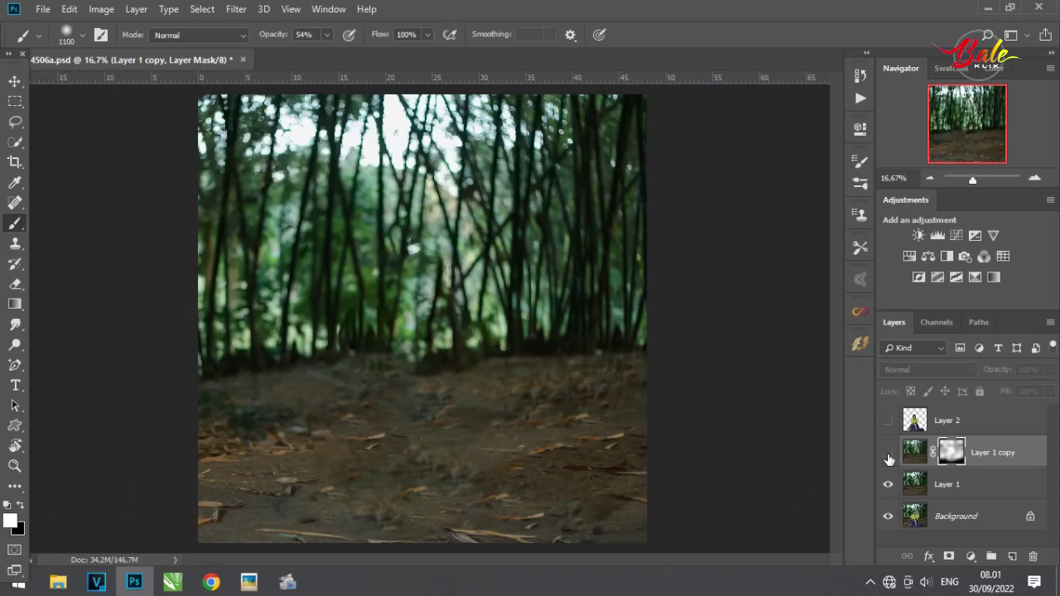
left_click(888, 456)
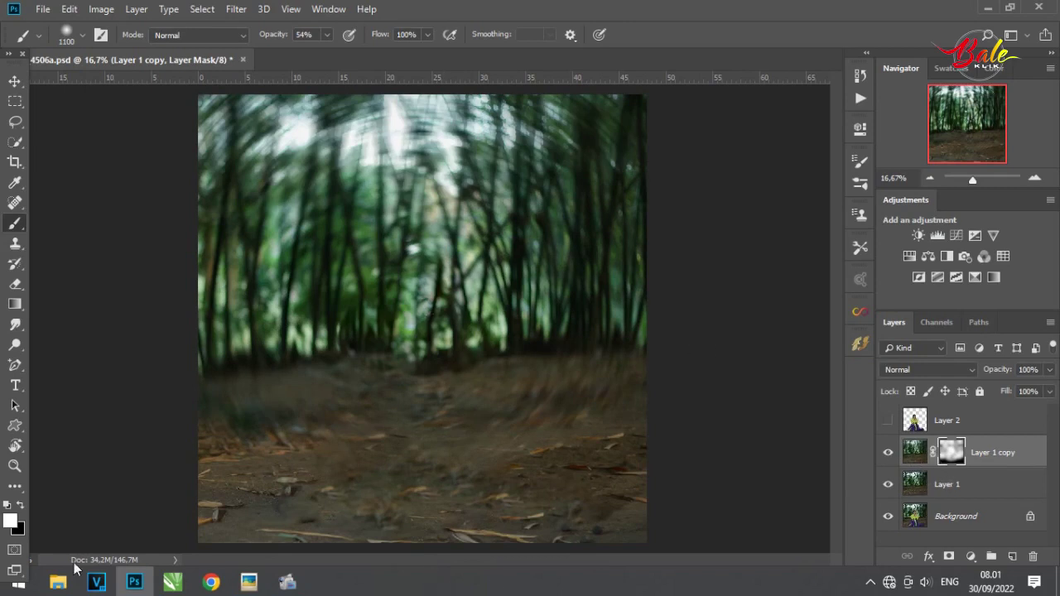
Sample a forest green as foreground colour and add empty Layer 3 above Layer 1 copy.
left_click(10, 520)
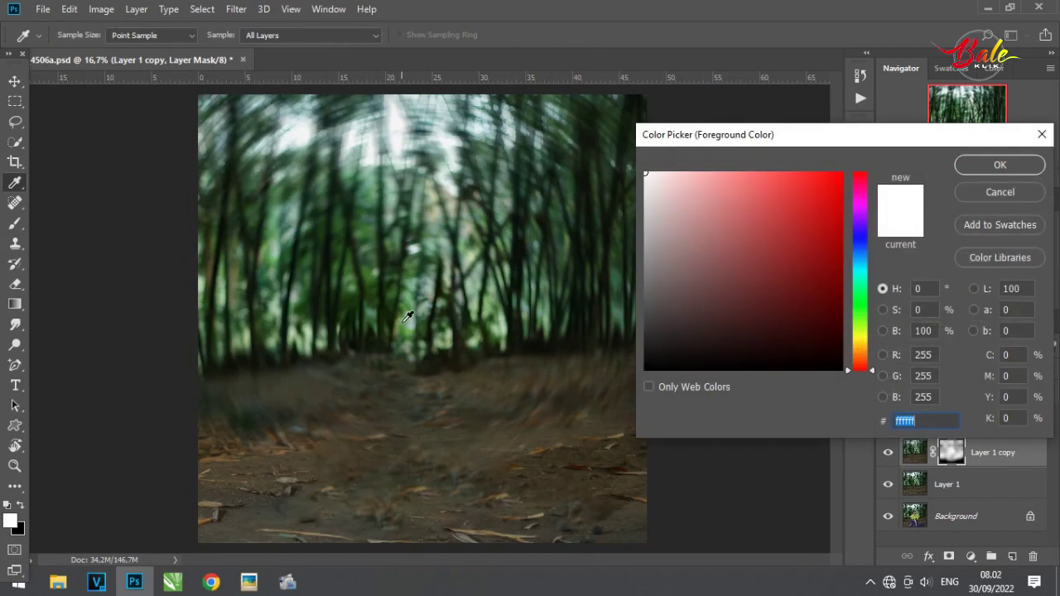
left_click(408, 317)
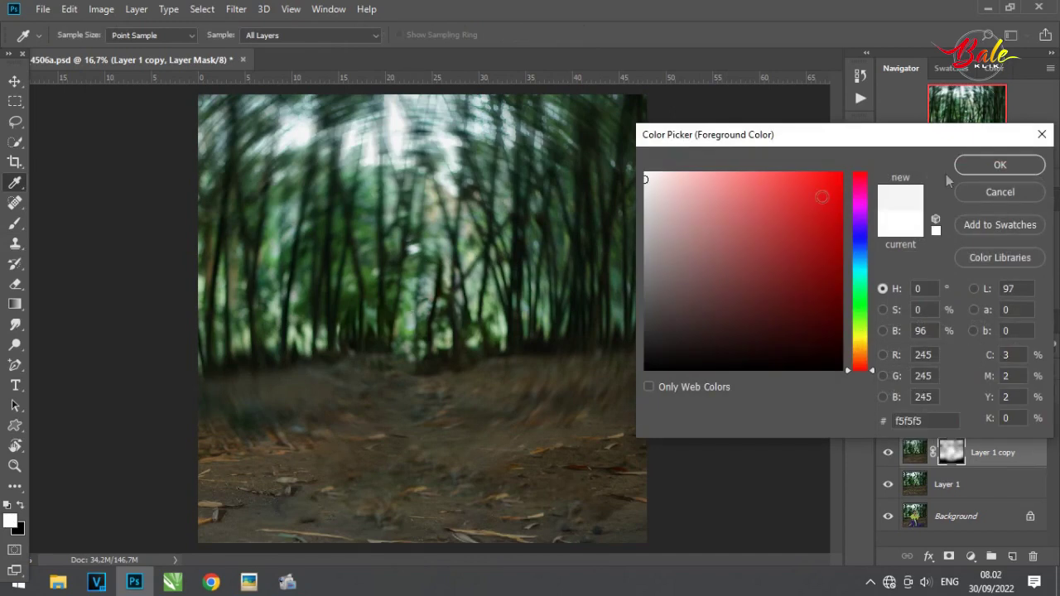
left_click(1000, 192)
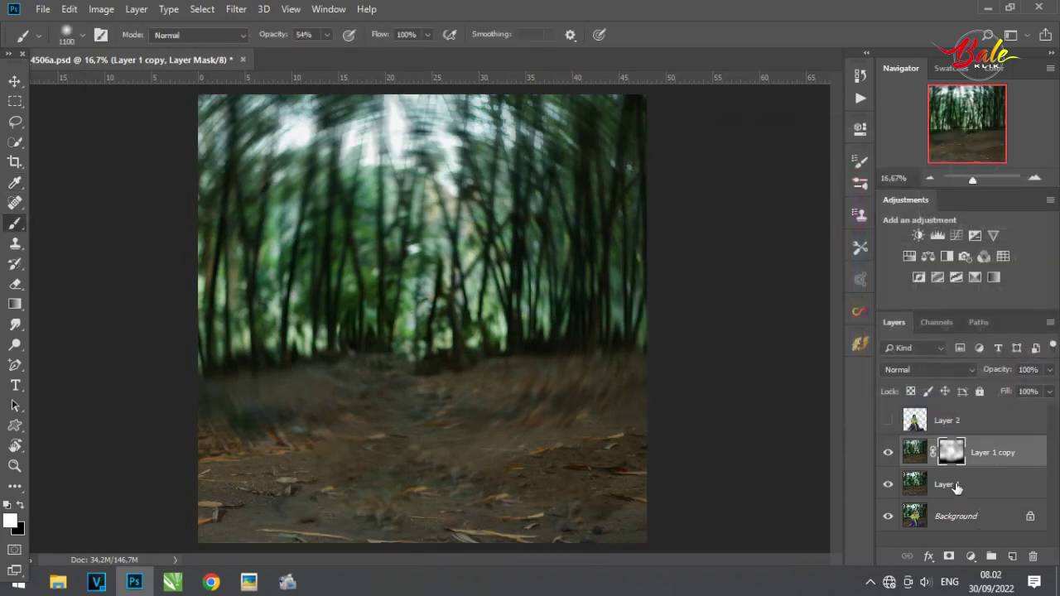
left_click(952, 487)
left_click(15, 182)
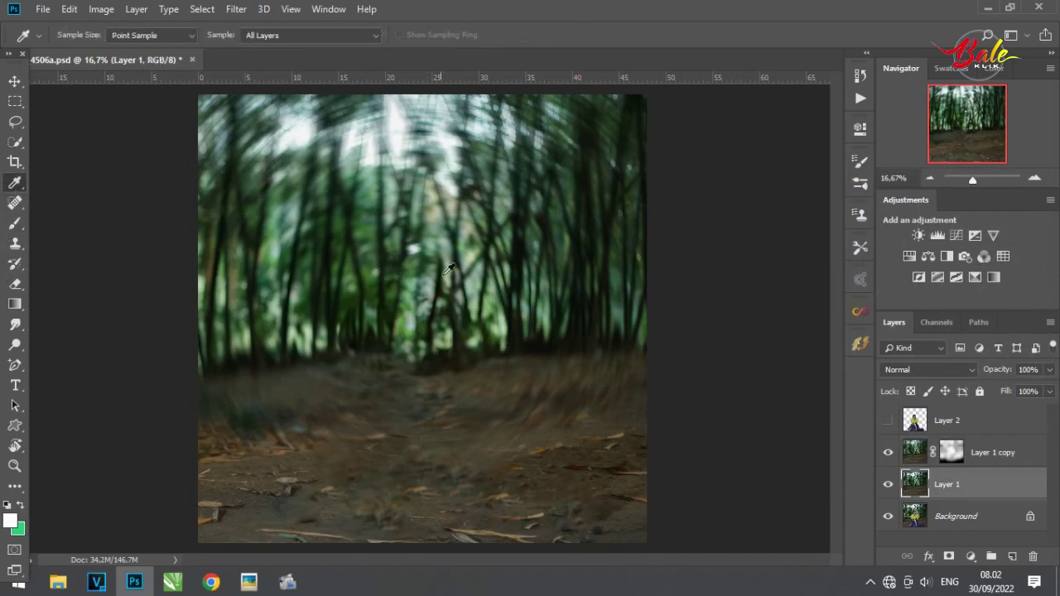
left_click(408, 313)
left_click(1027, 458)
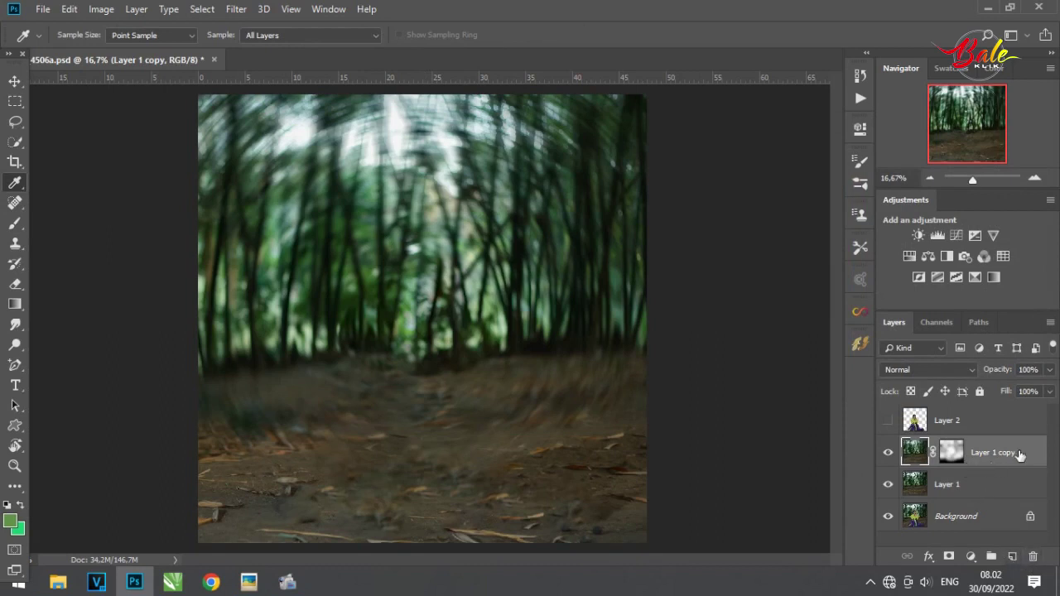
left_click(1013, 555)
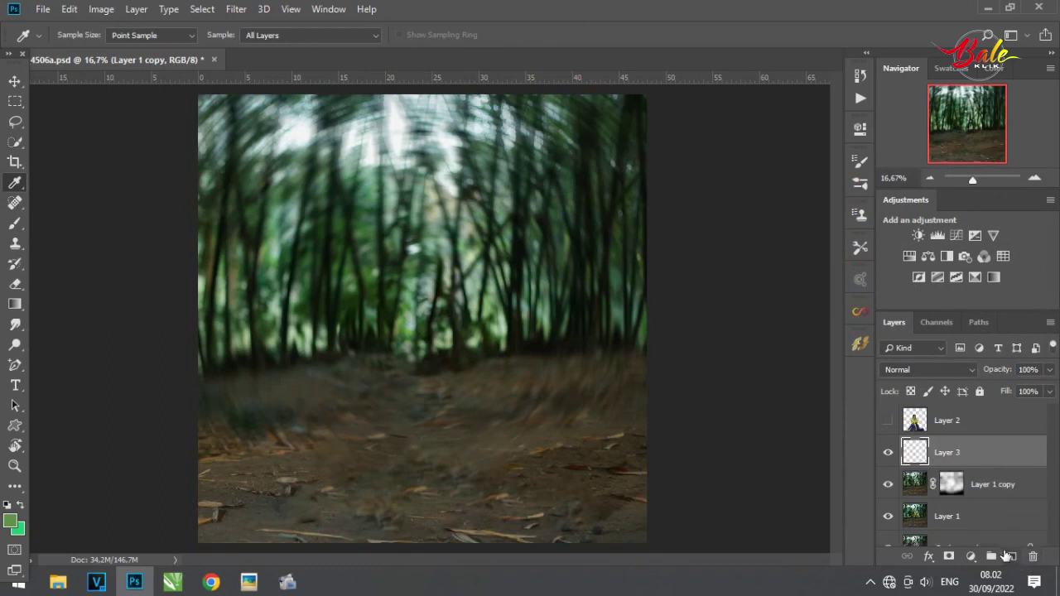
Brush green at 19% opacity over the forest centre on Layer 3, blended as Soft Light.
left_click(14, 223)
left_click(325, 36)
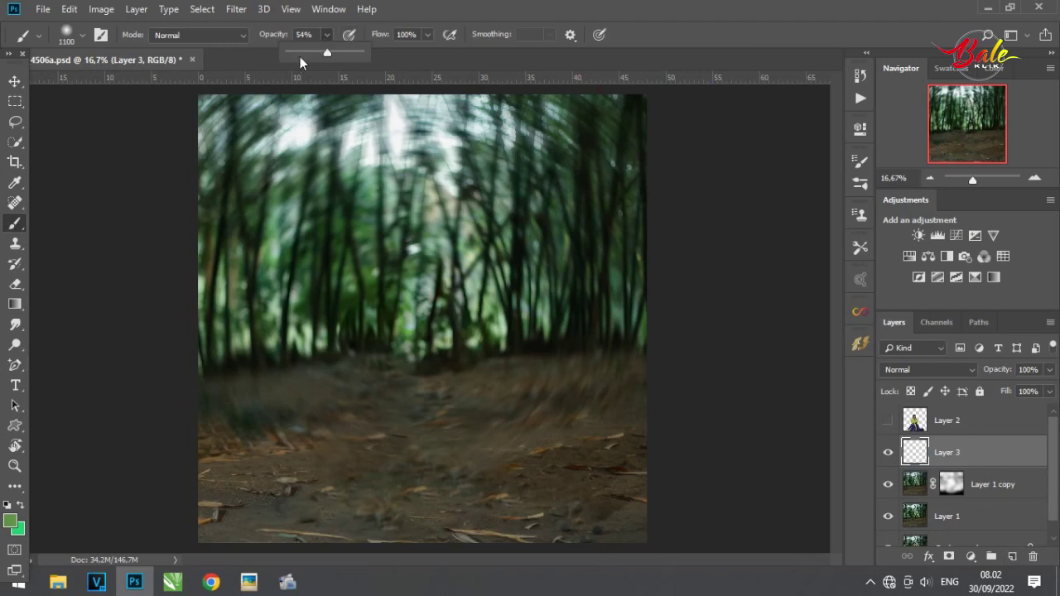
left_click(385, 257)
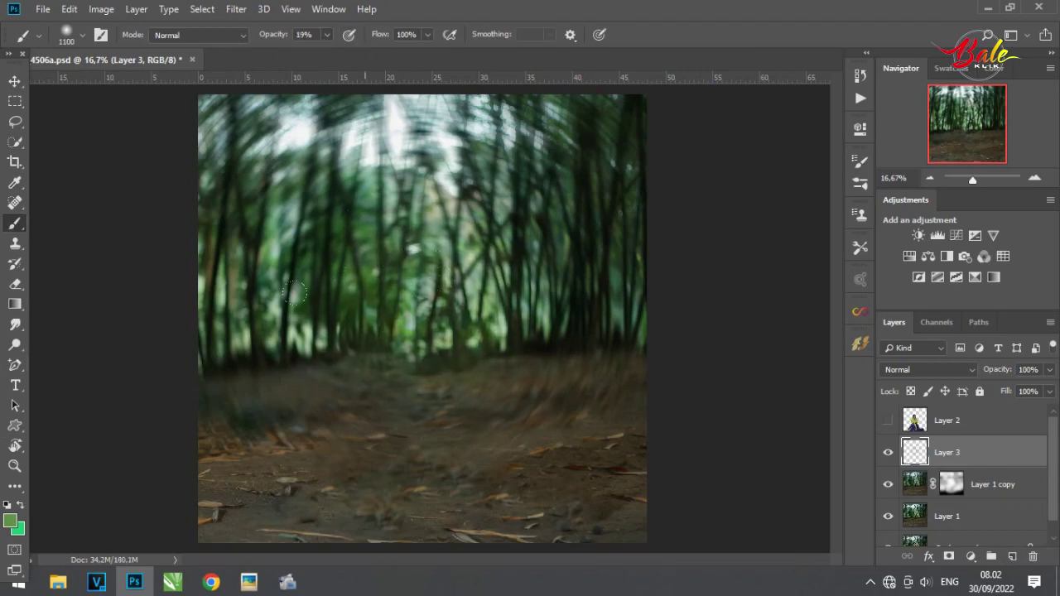
left_click_drag(439, 281, 402, 306)
left_click(447, 350)
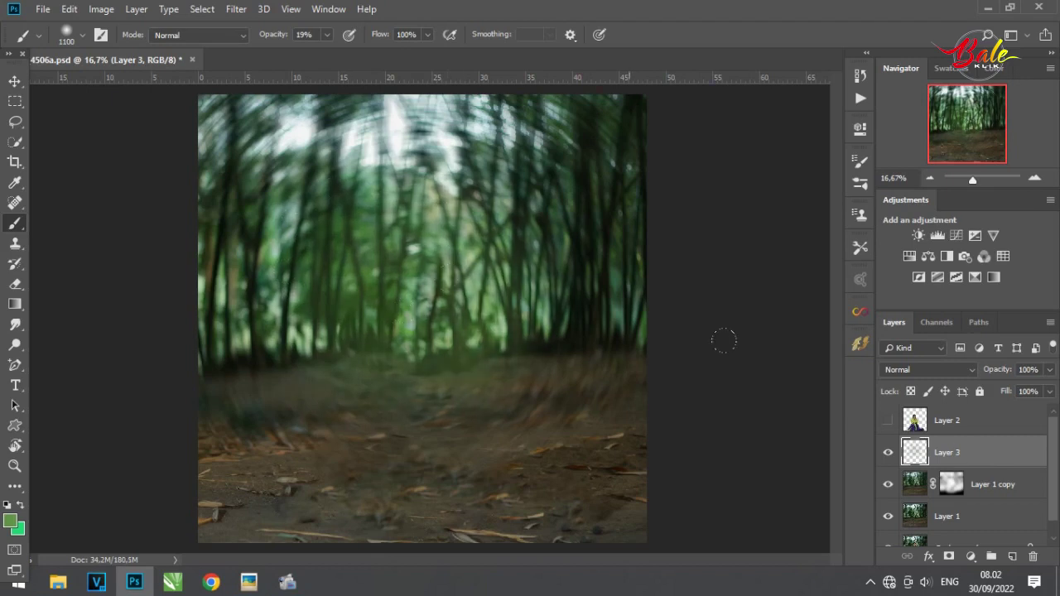
left_click(391, 361)
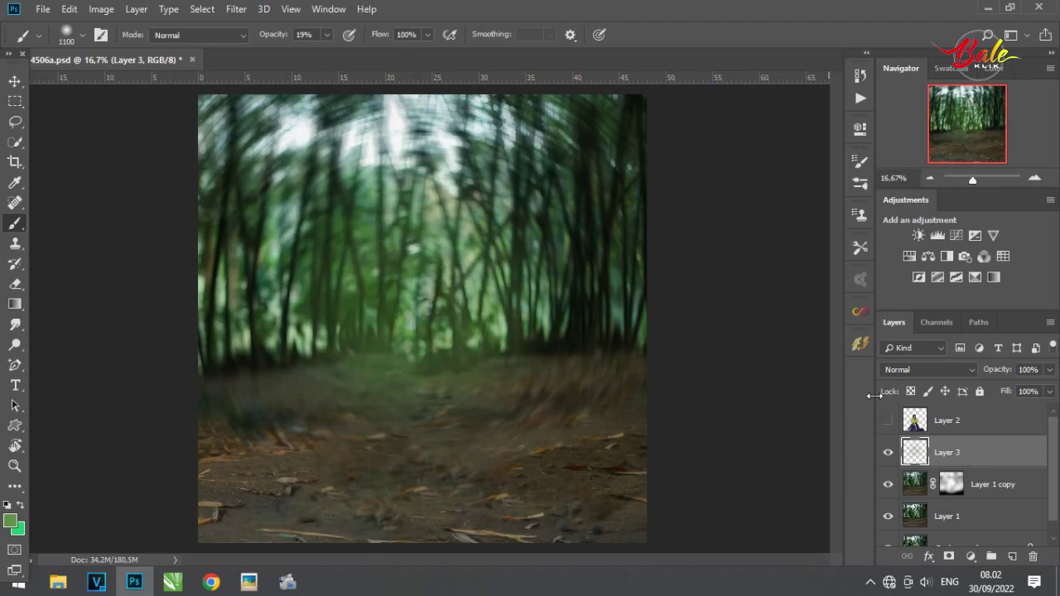
left_click(952, 370)
left_click(923, 193)
Compare the green glow on and off and make the woman's Layer 2 visible.
left_click(887, 454)
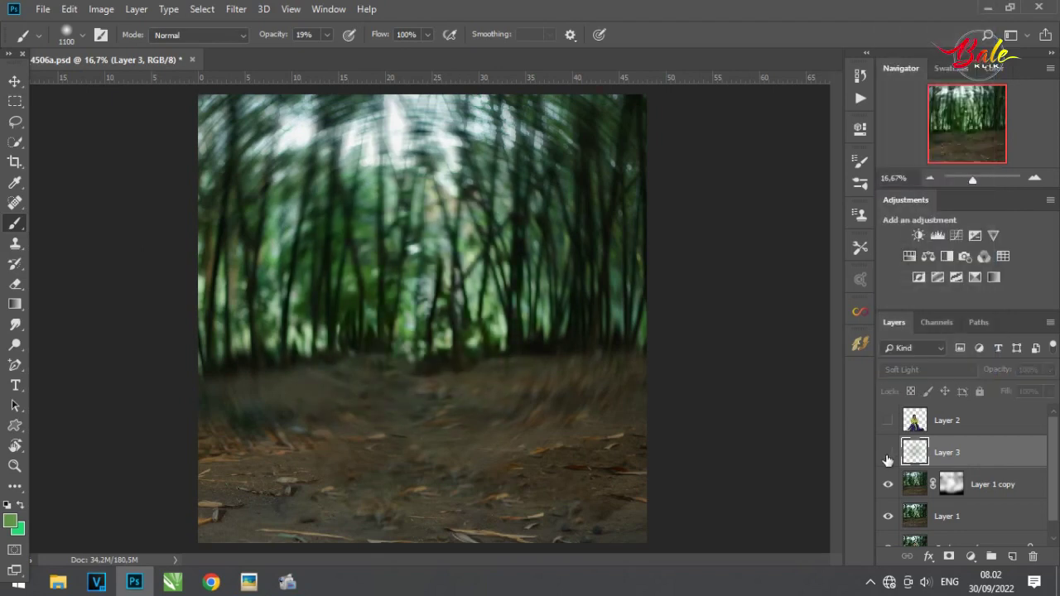
left_click(888, 454)
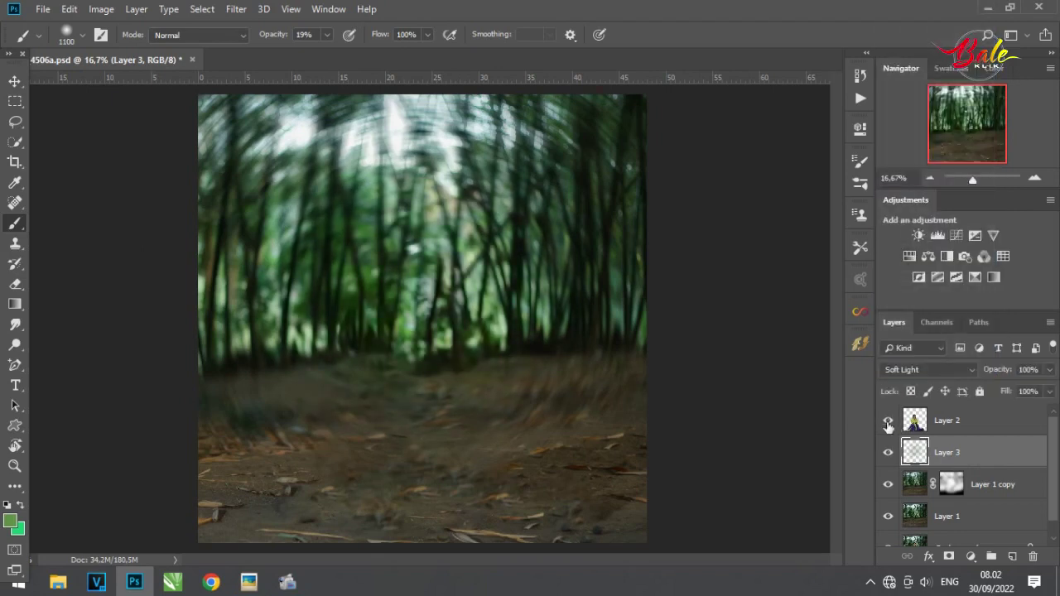
left_click(888, 425)
left_click(947, 420)
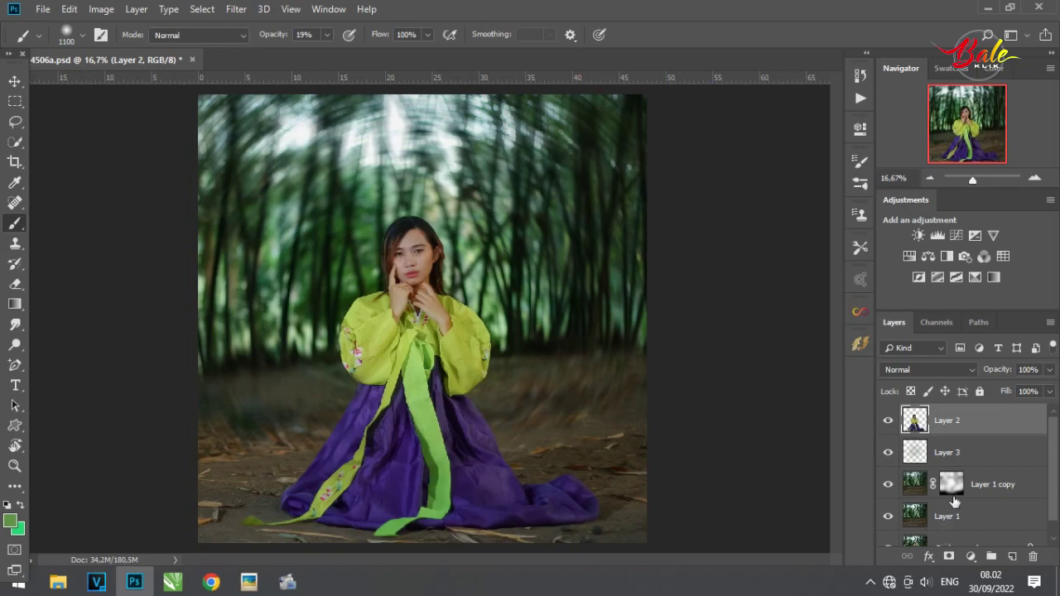
Paint black on Layer 1 copy's mask to remove blur right of centre and lower left.
left_click(952, 484)
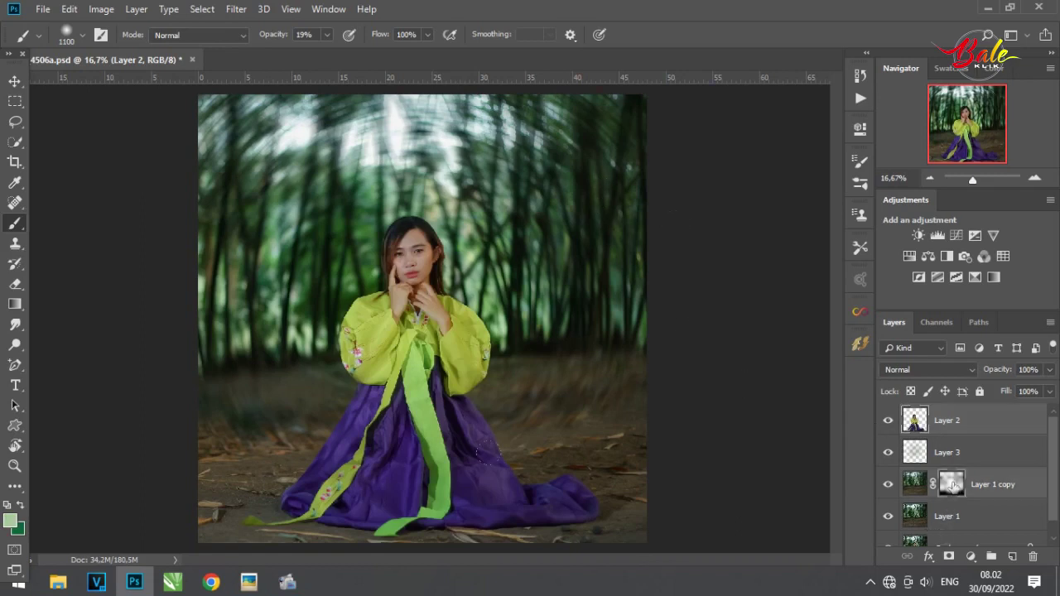
left_click(21, 506)
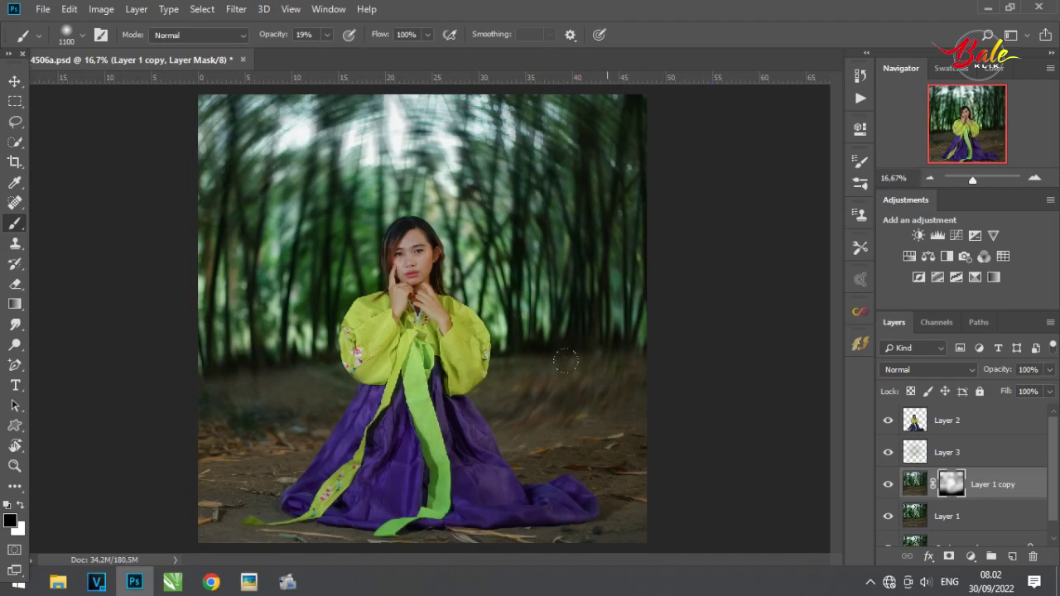
left_click_drag(490, 377, 422, 389)
left_click_drag(252, 377, 152, 373)
Select Layer 3 and change the foreground colour from a sampled tone to golden yellow.
left_click(994, 456)
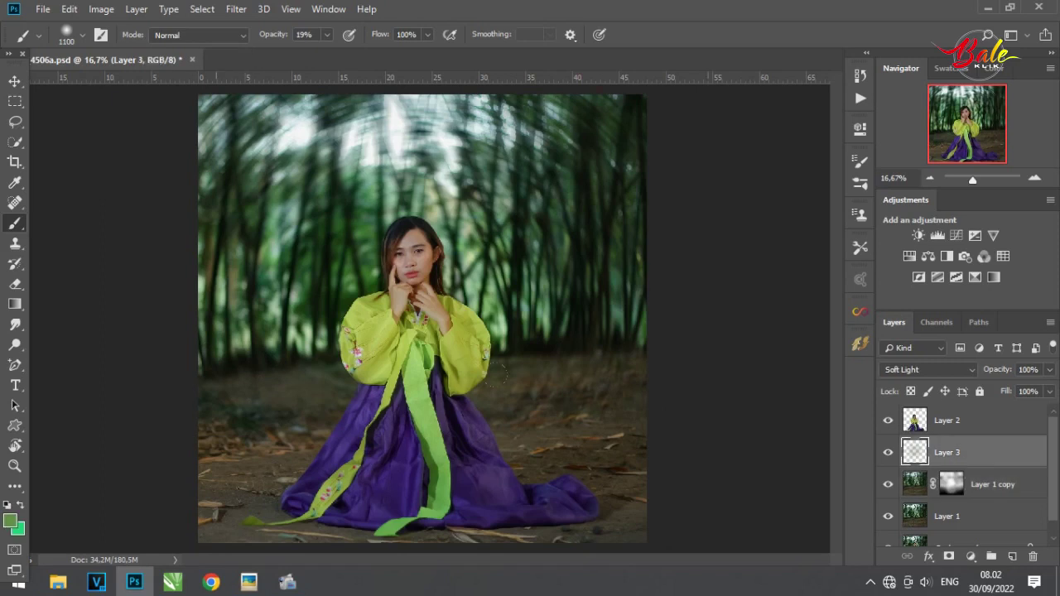
left_click(14, 183)
left_click(431, 198)
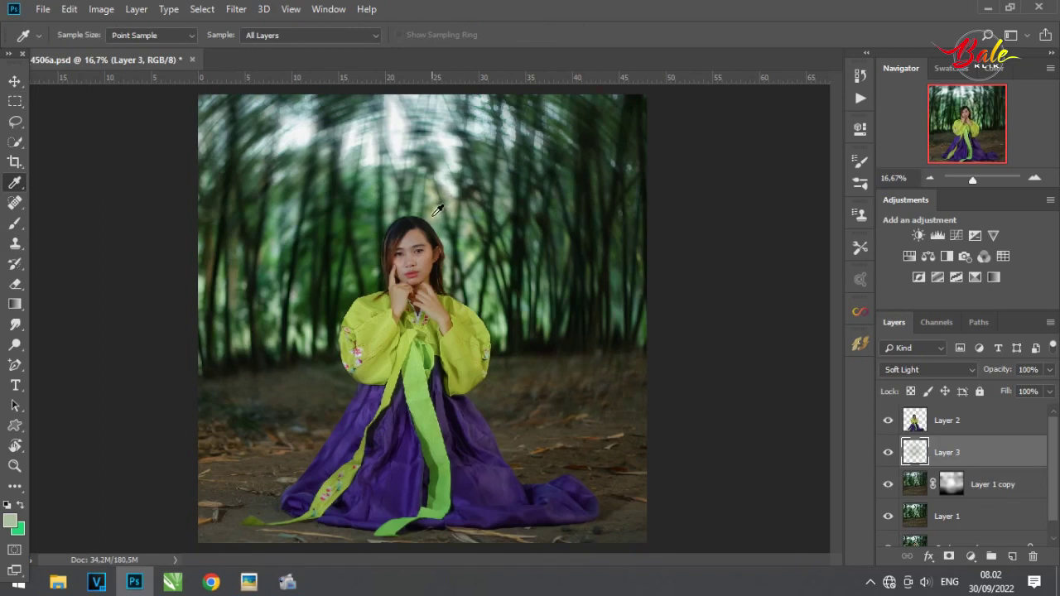
left_click(10, 523)
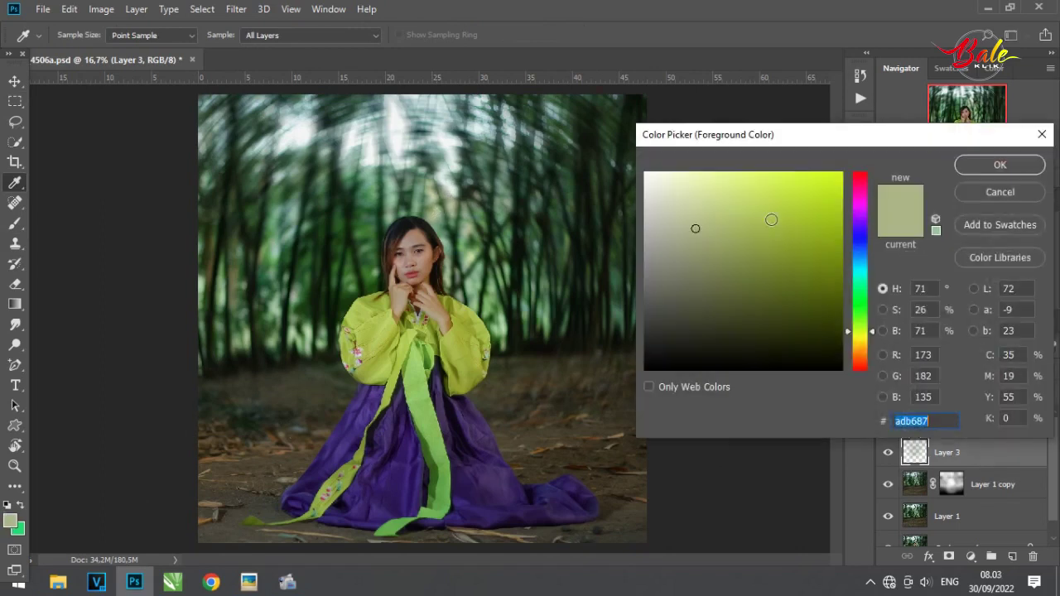
left_click(862, 345)
left_click(811, 171)
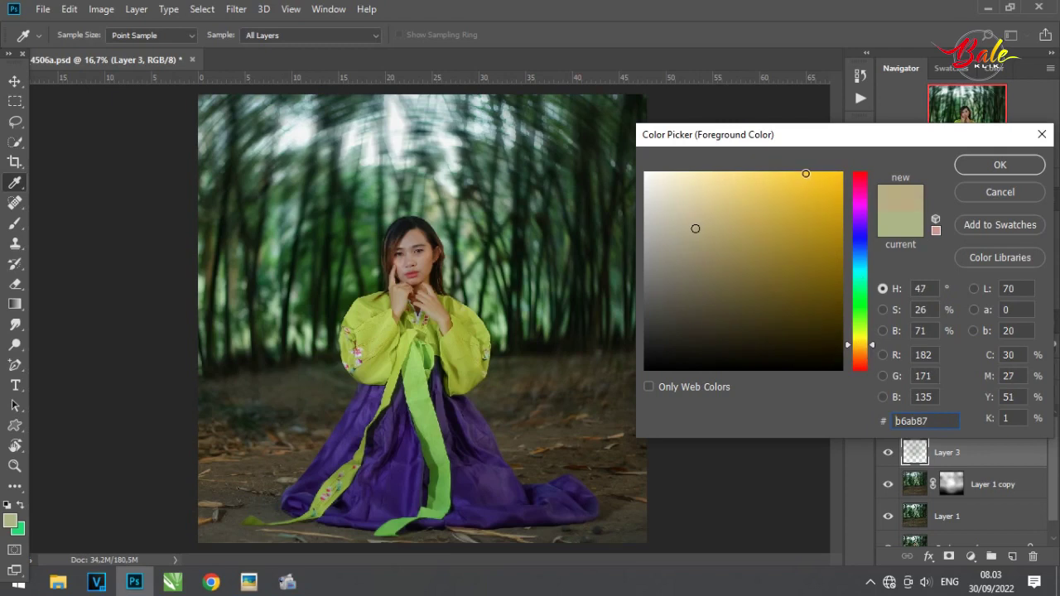
left_click(988, 169)
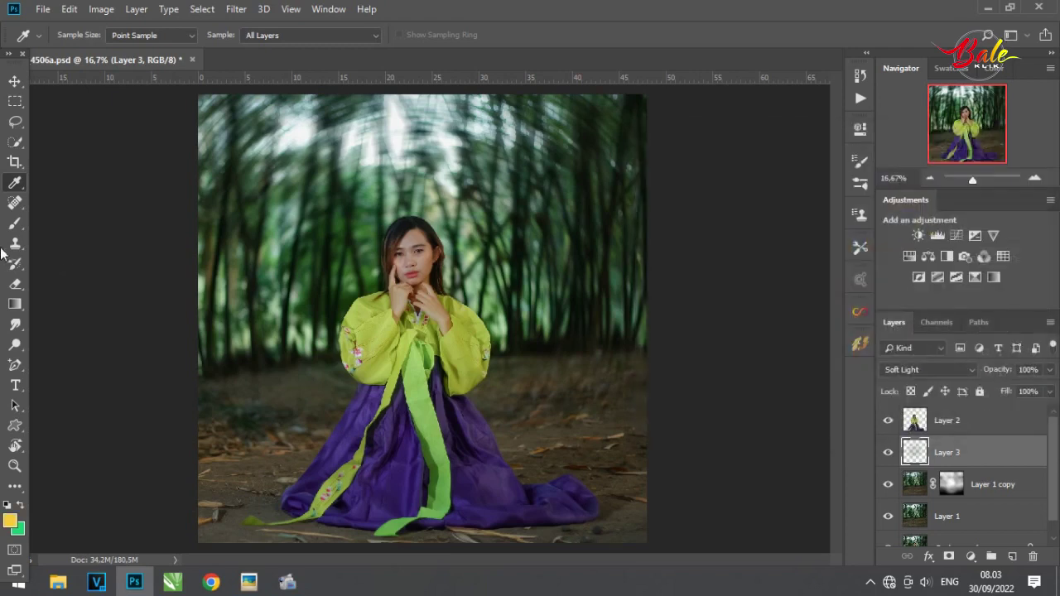
left_click(15, 223)
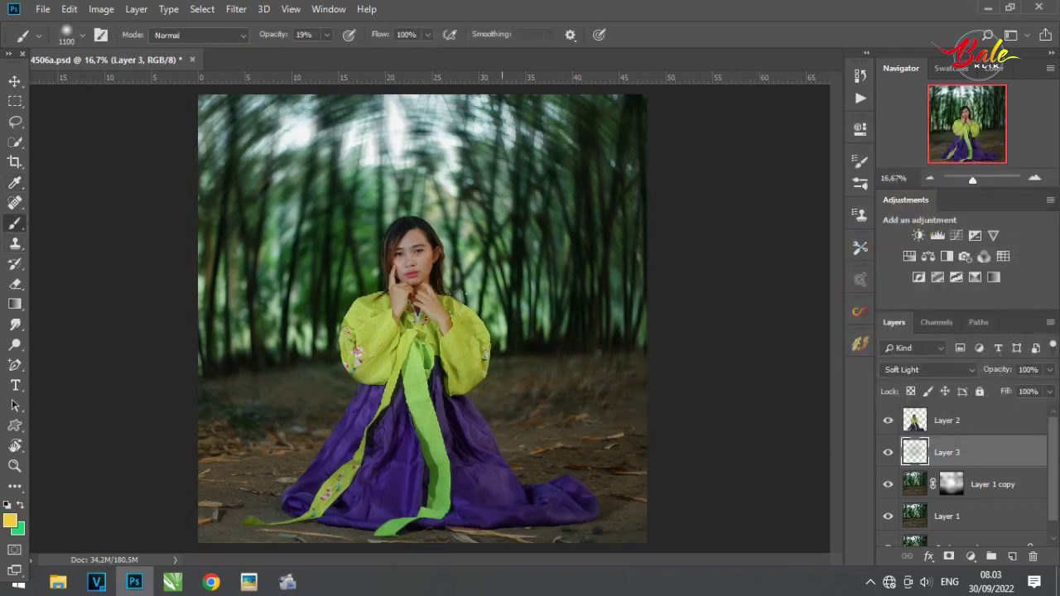
Enlarge the brush and dab one large soft yellow glow at the scene's centre.
key("bracketright")
key("bracketright")
left_click(418, 317)
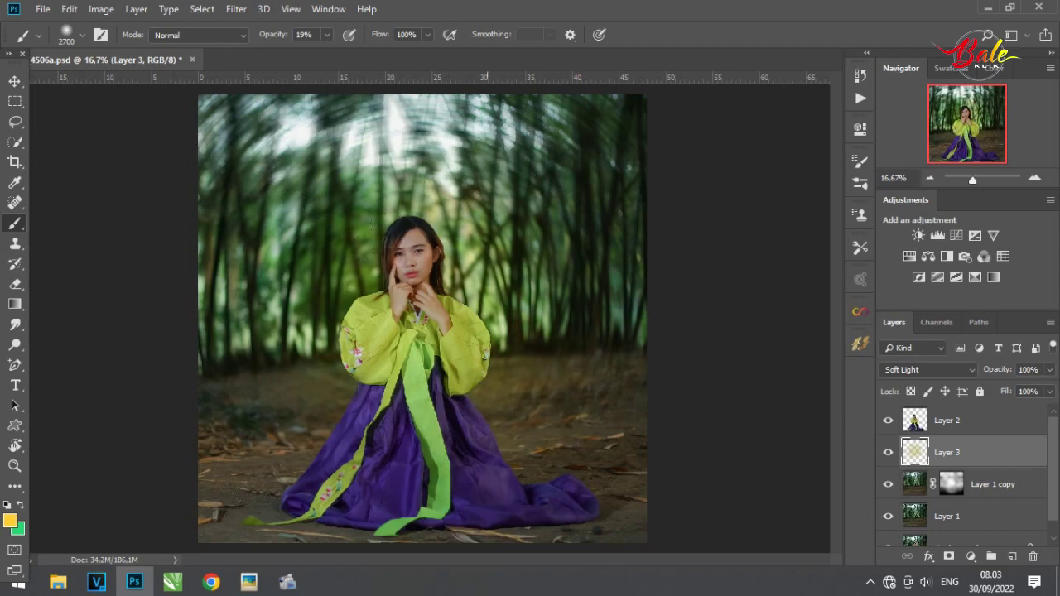
Lower Layer 3's opacity slider to 50%.
left_click(1049, 370)
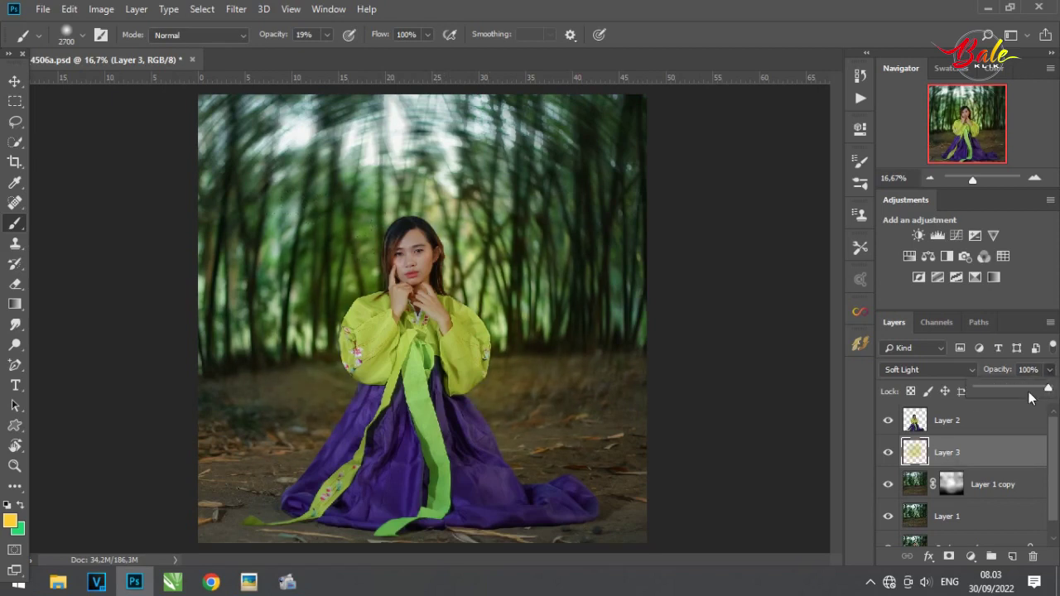
left_click_drag(1031, 399, 1023, 391)
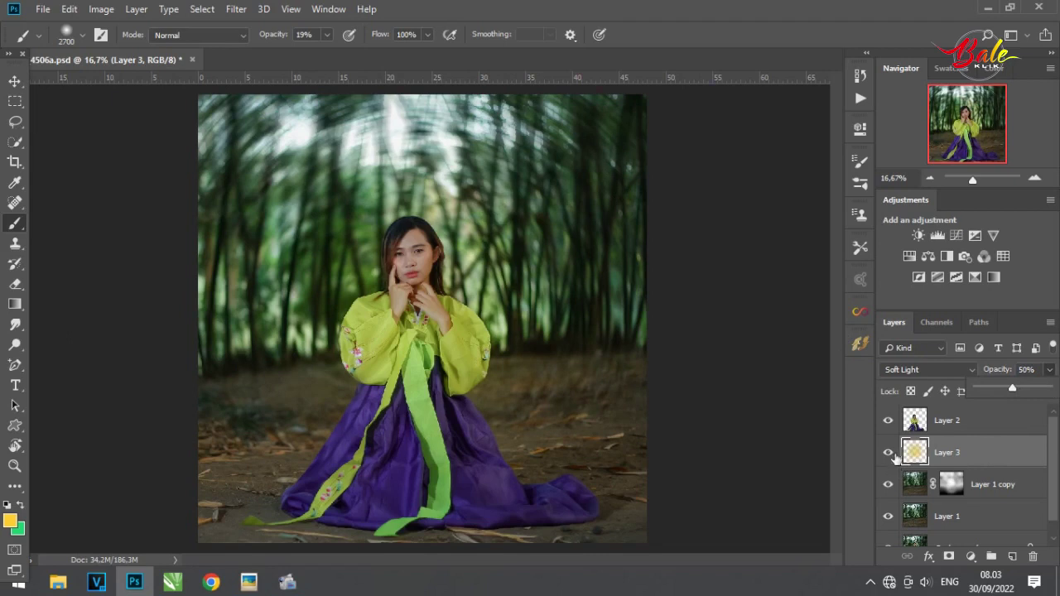
left_click(887, 489)
Toggle Layer 1 copy's visibility twice to compare, then zoom out to the whole image.
left_click(887, 488)
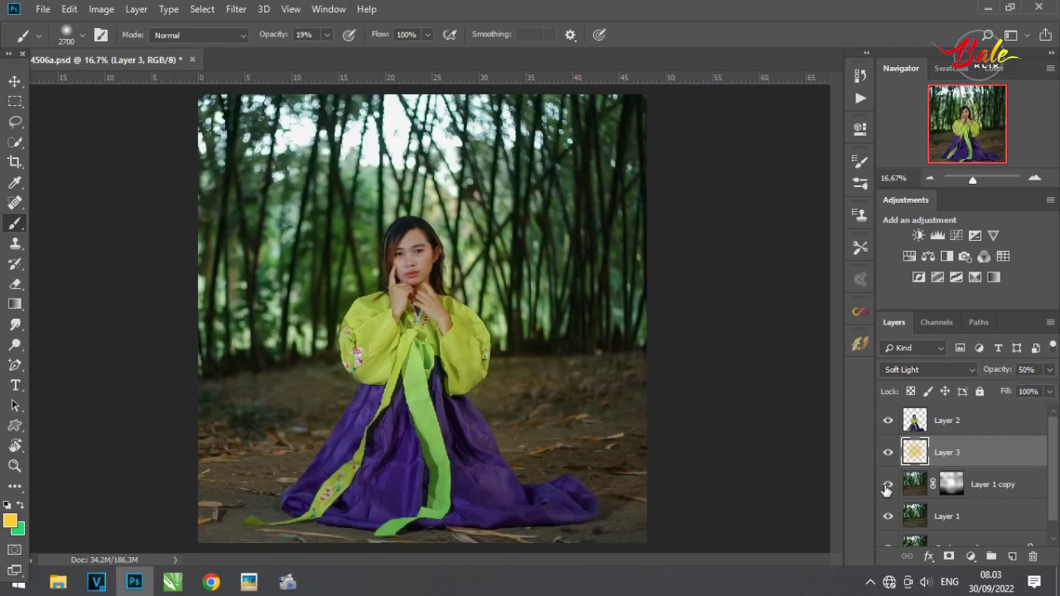
left_click(887, 489)
left_click(887, 489)
left_click(887, 489)
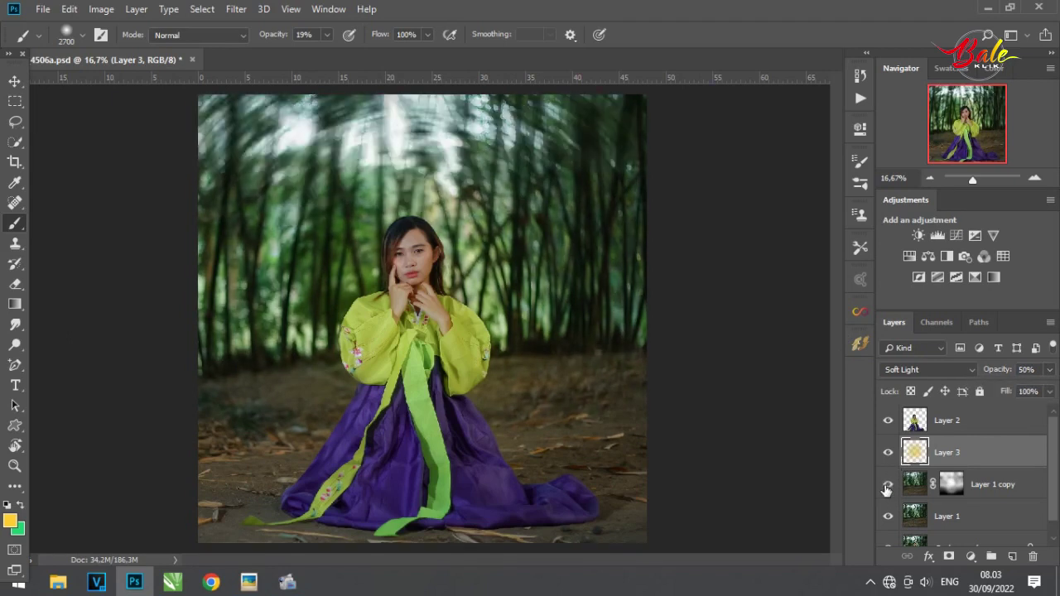
left_click(932, 177)
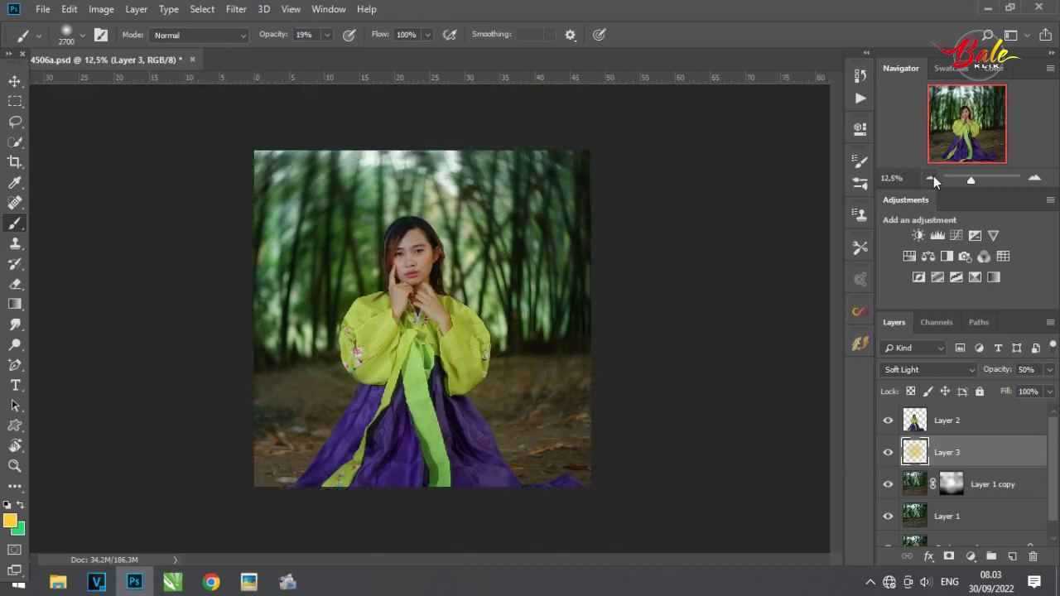
left_click(1035, 178)
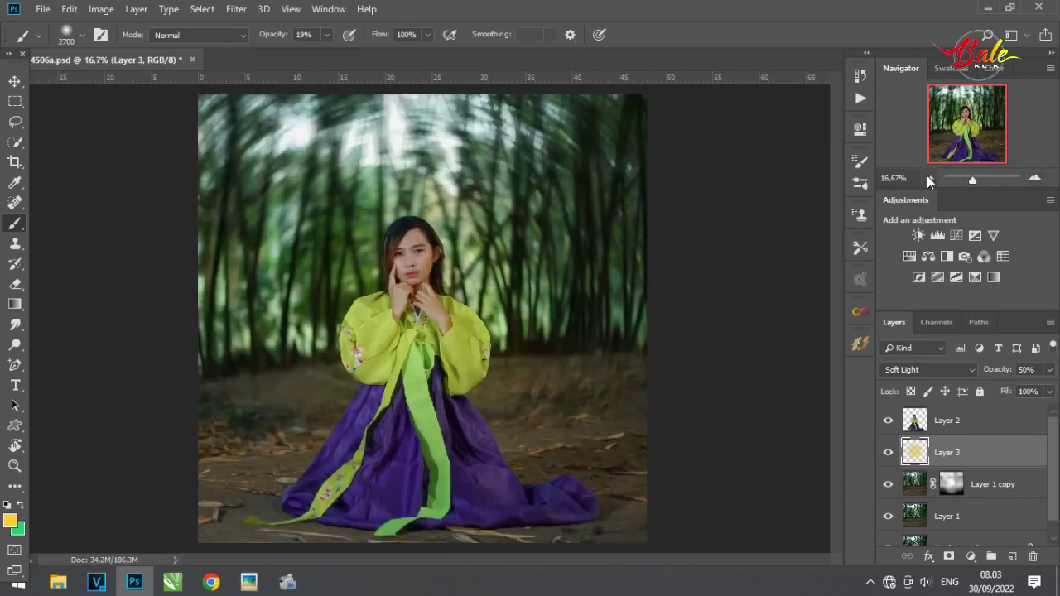